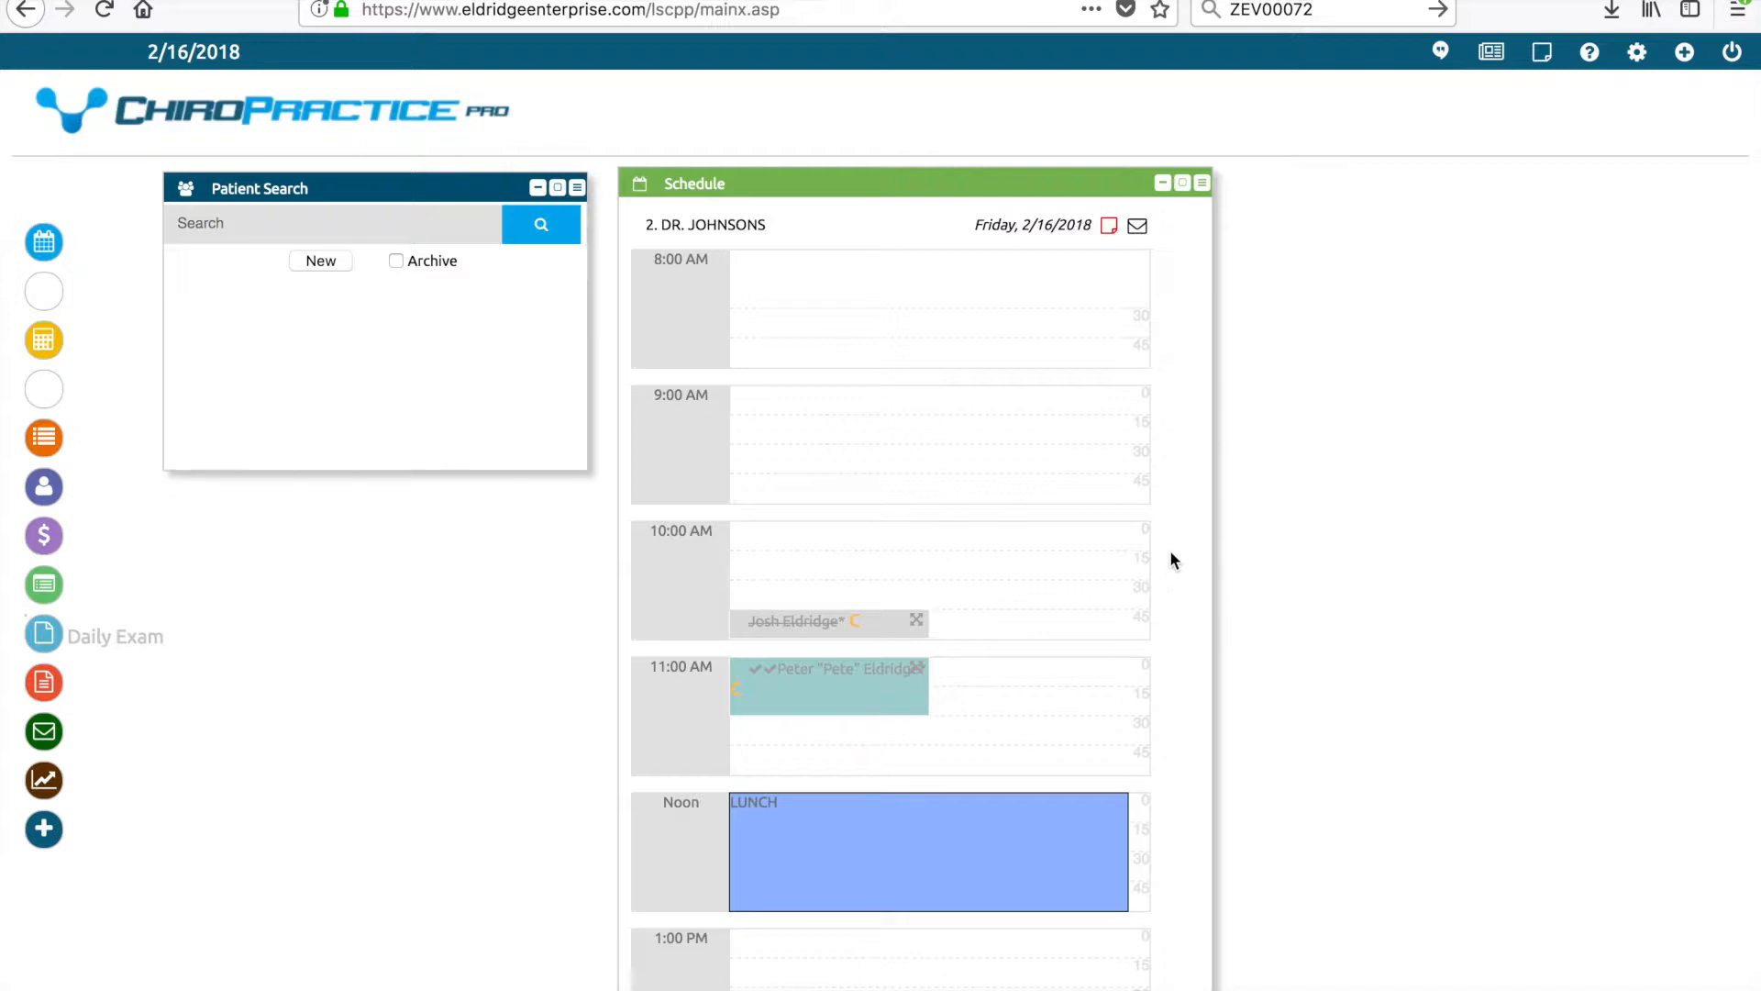
# Review the Schedule window's settings, including header options and displayed day schedules, and return to the schedule.
pyautogui.click(1201, 184)
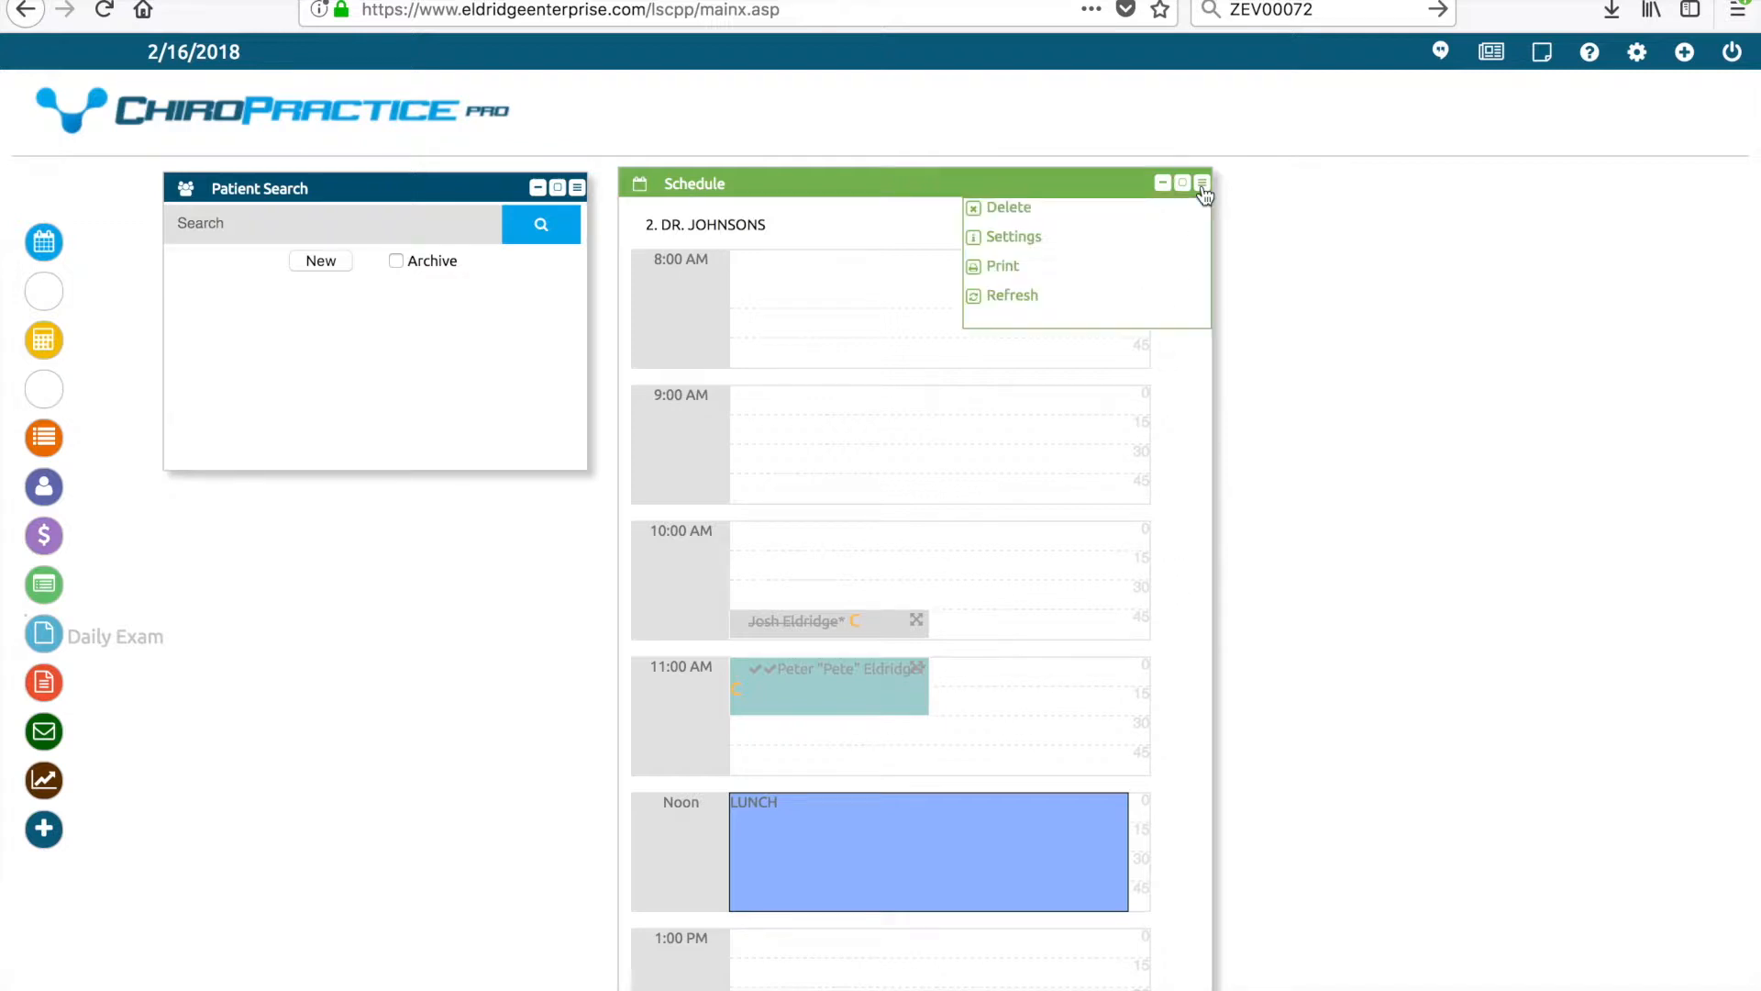
pyautogui.click(1037, 236)
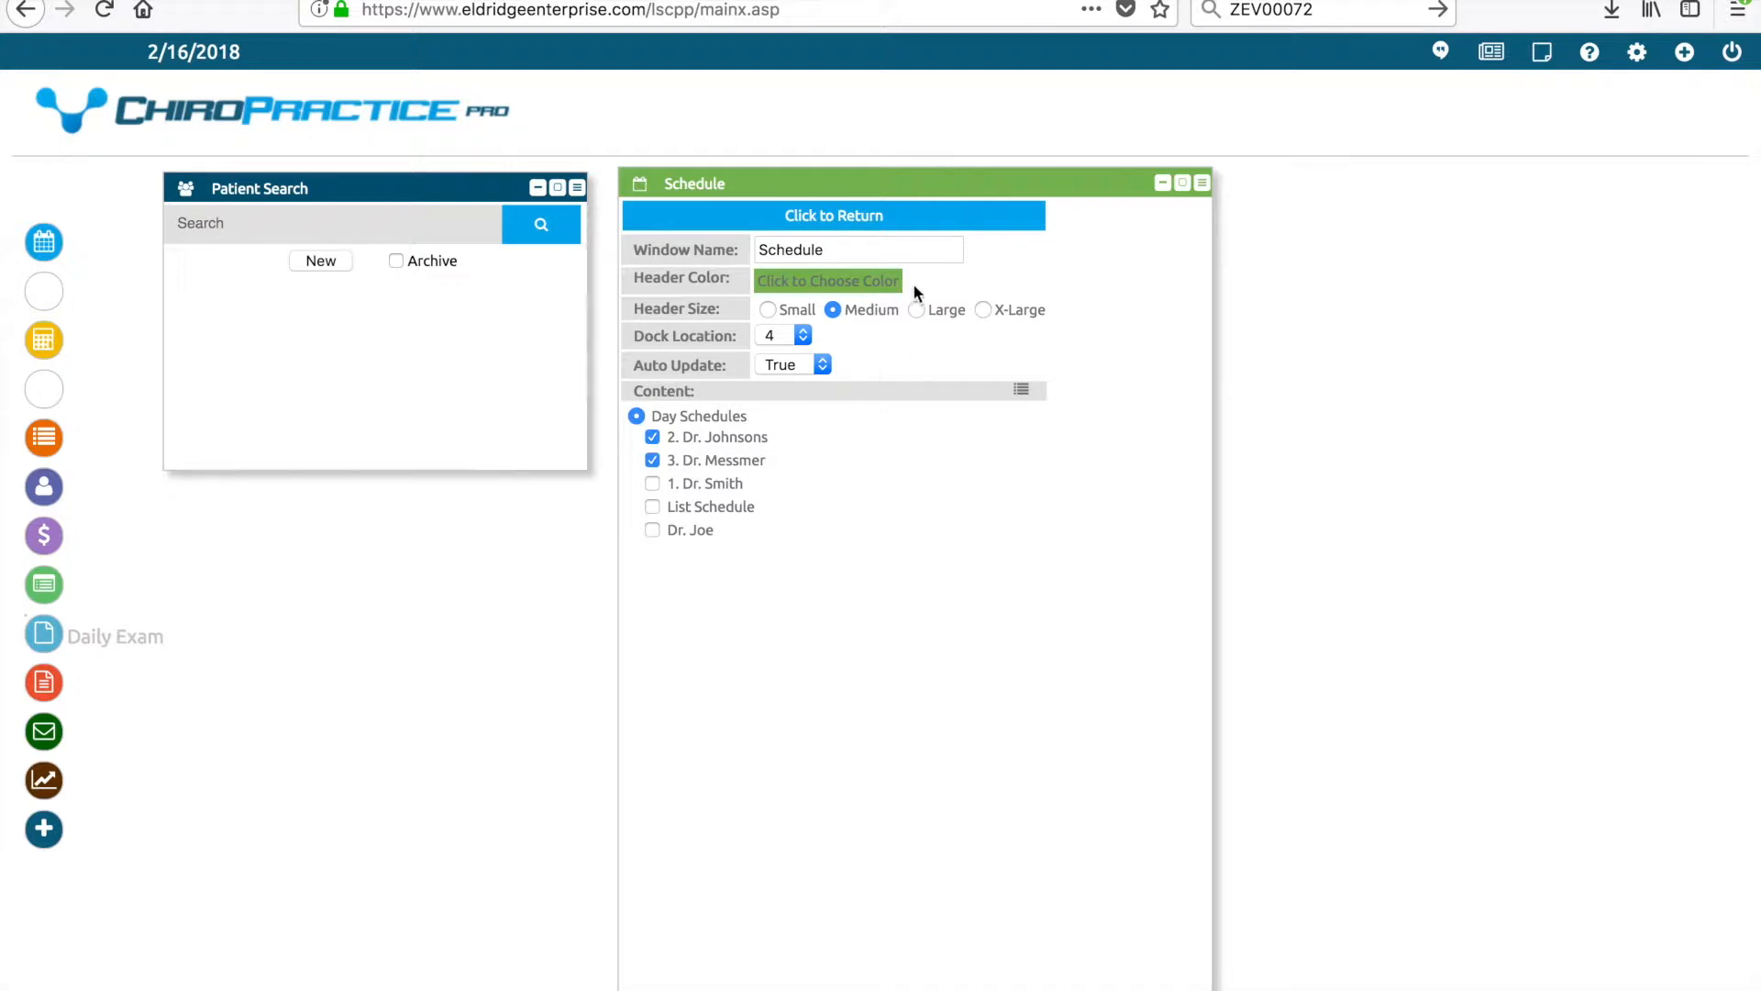
pyautogui.click(917, 218)
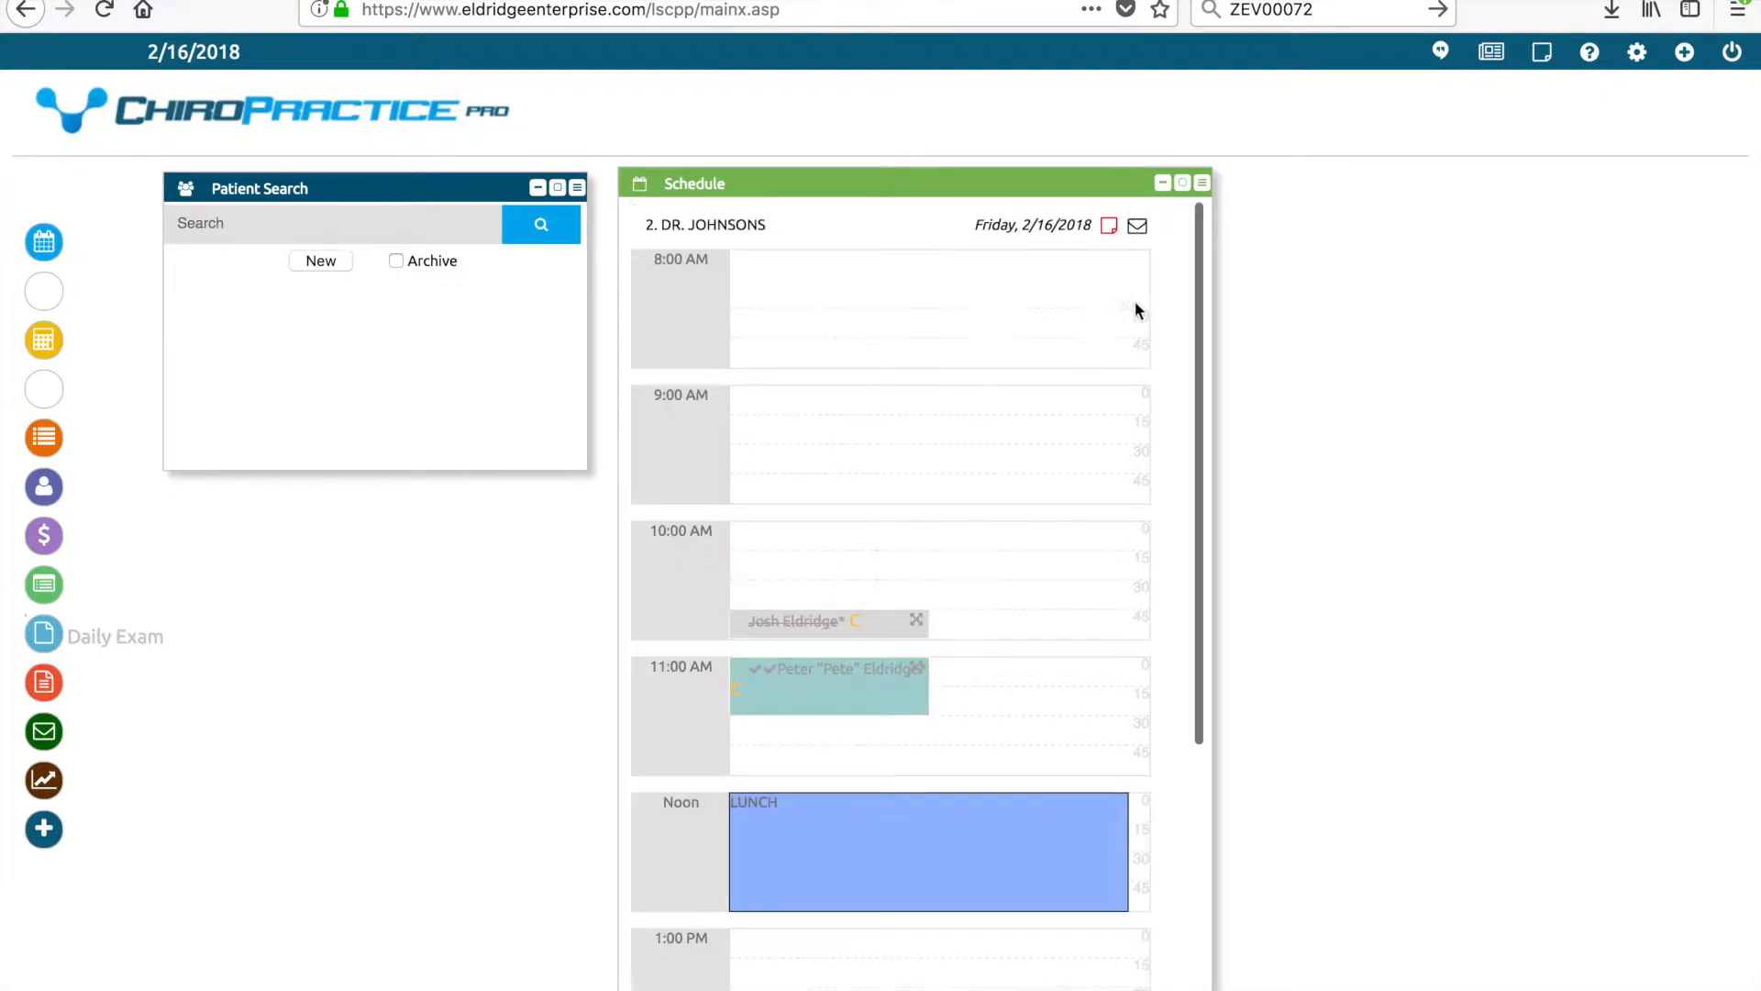
# Widen the Schedule window to fit both doctors' columns and view the first doctor's schedule note for 2/16/2018.
pyautogui.moveTo(1204, 330); pyautogui.dragTo(1665, 349)
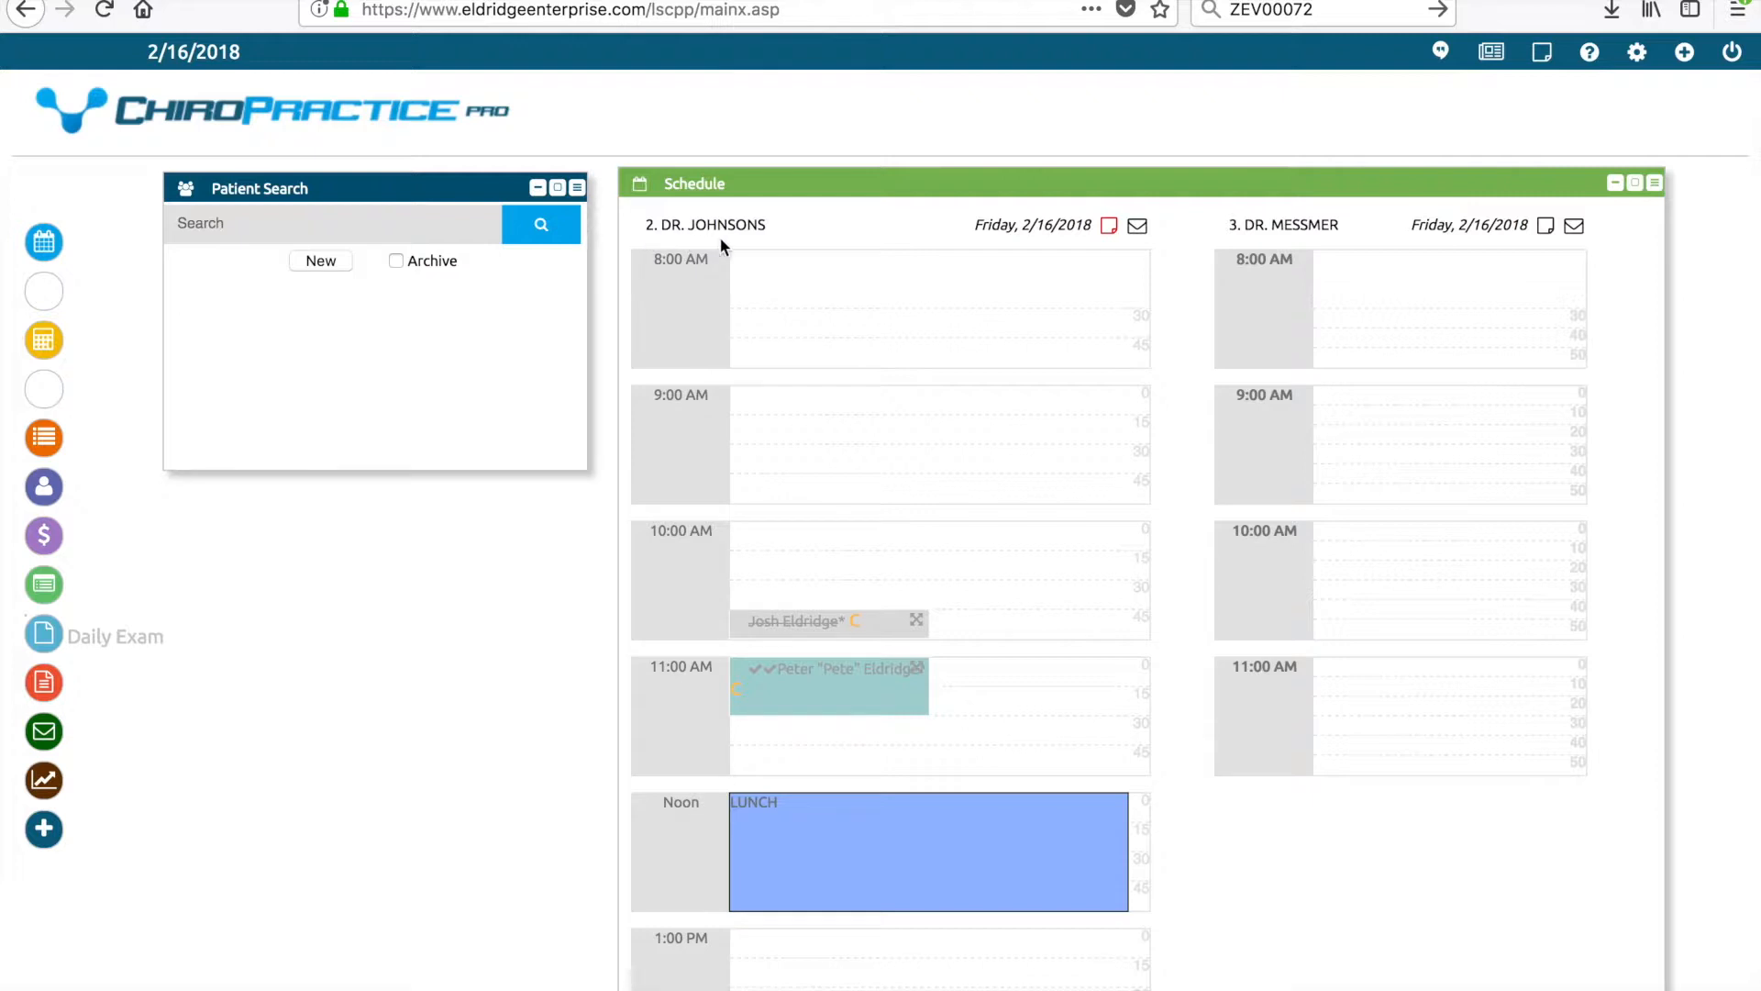
pyautogui.click(1111, 229)
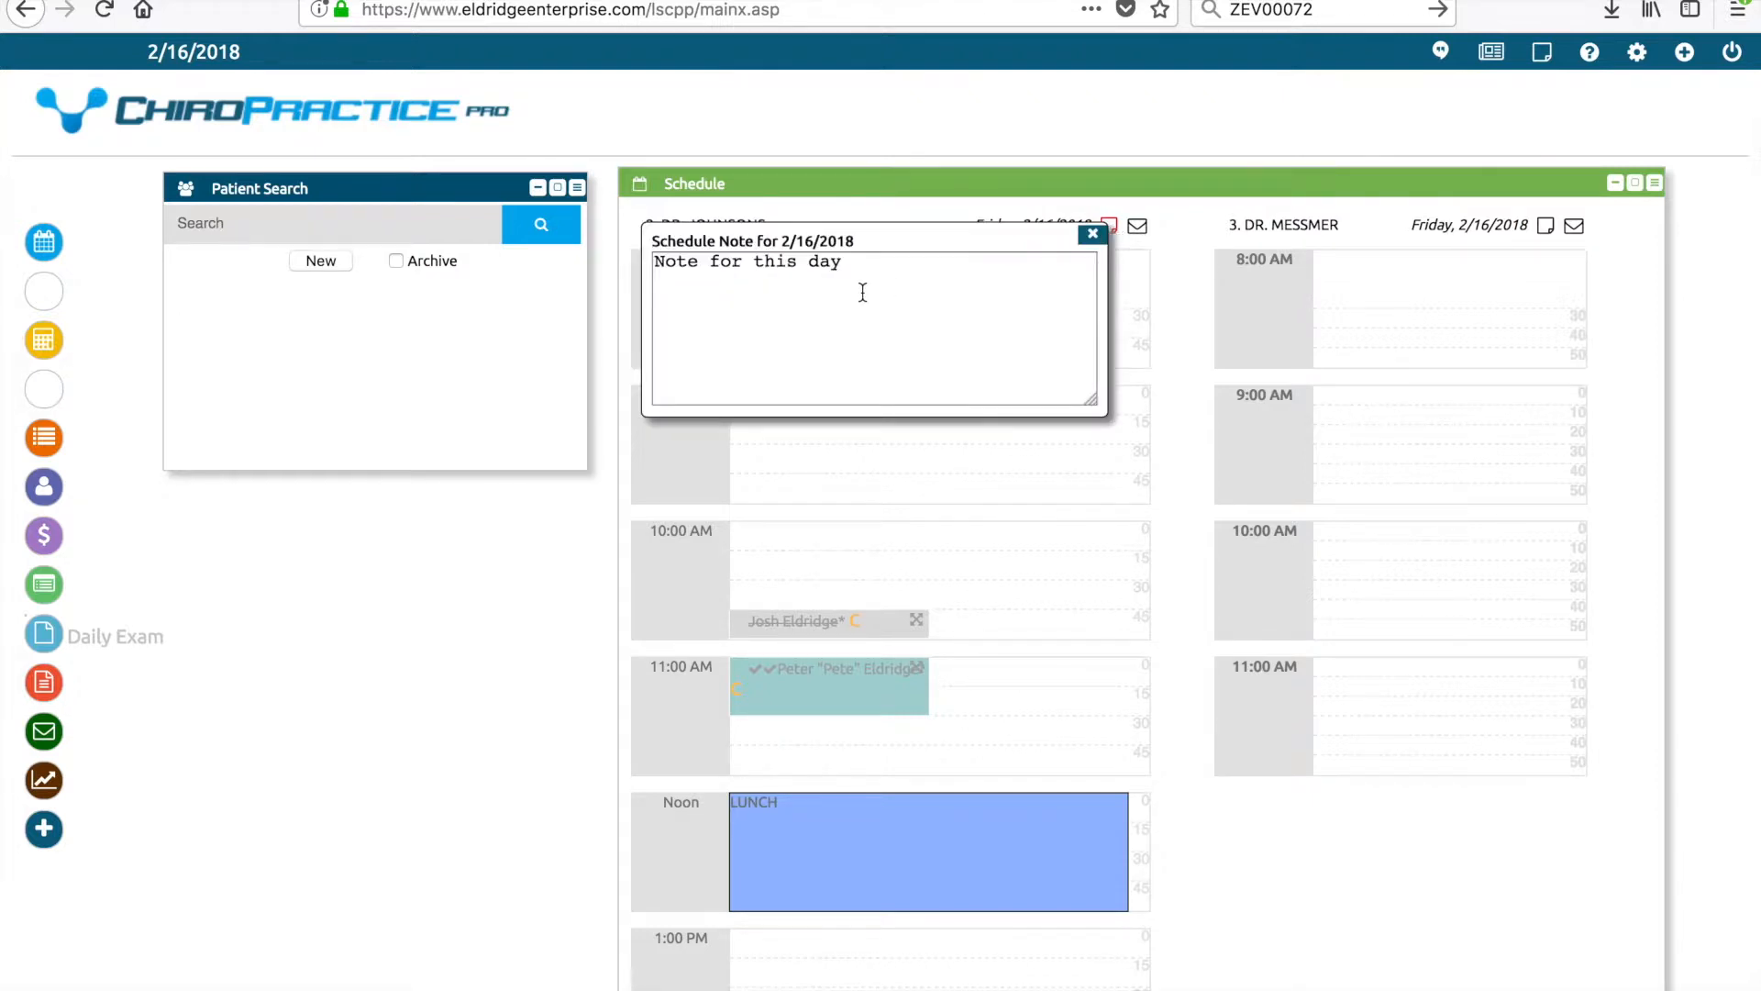
pyautogui.click(1093, 235)
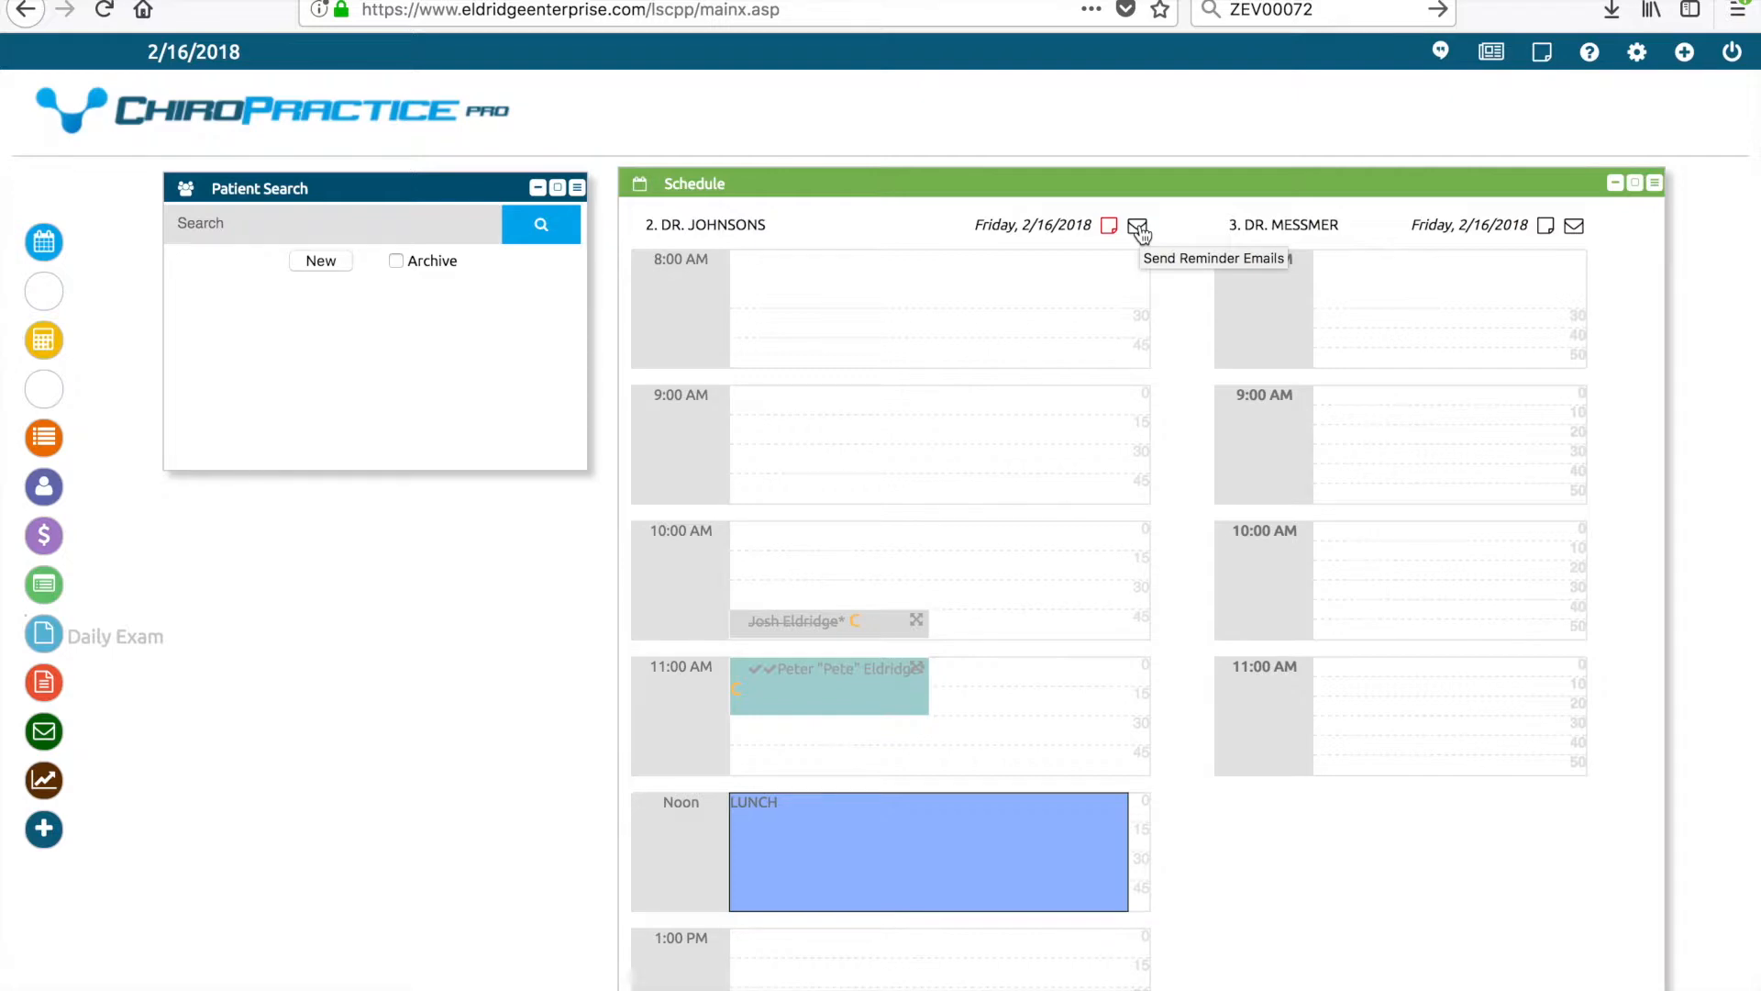
# Search the patients for "jo" and select the third patient in the results.
pyautogui.click(343, 222)
pyautogui.write('jo')
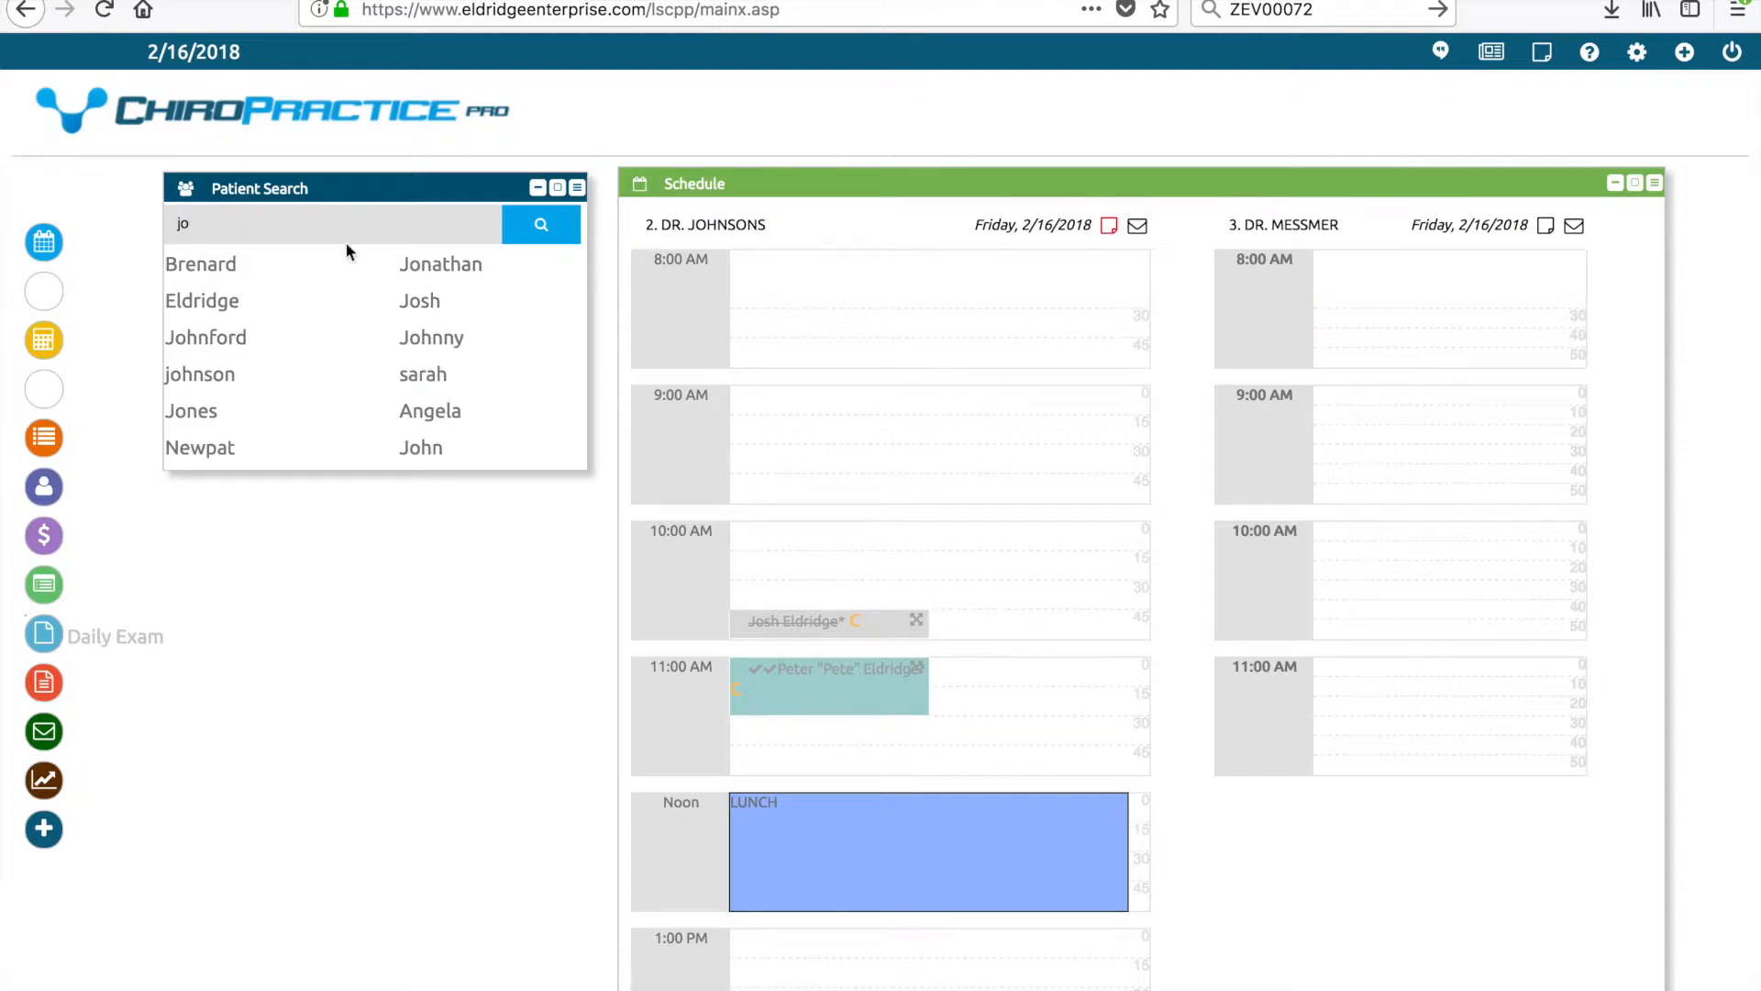
pyautogui.click(337, 345)
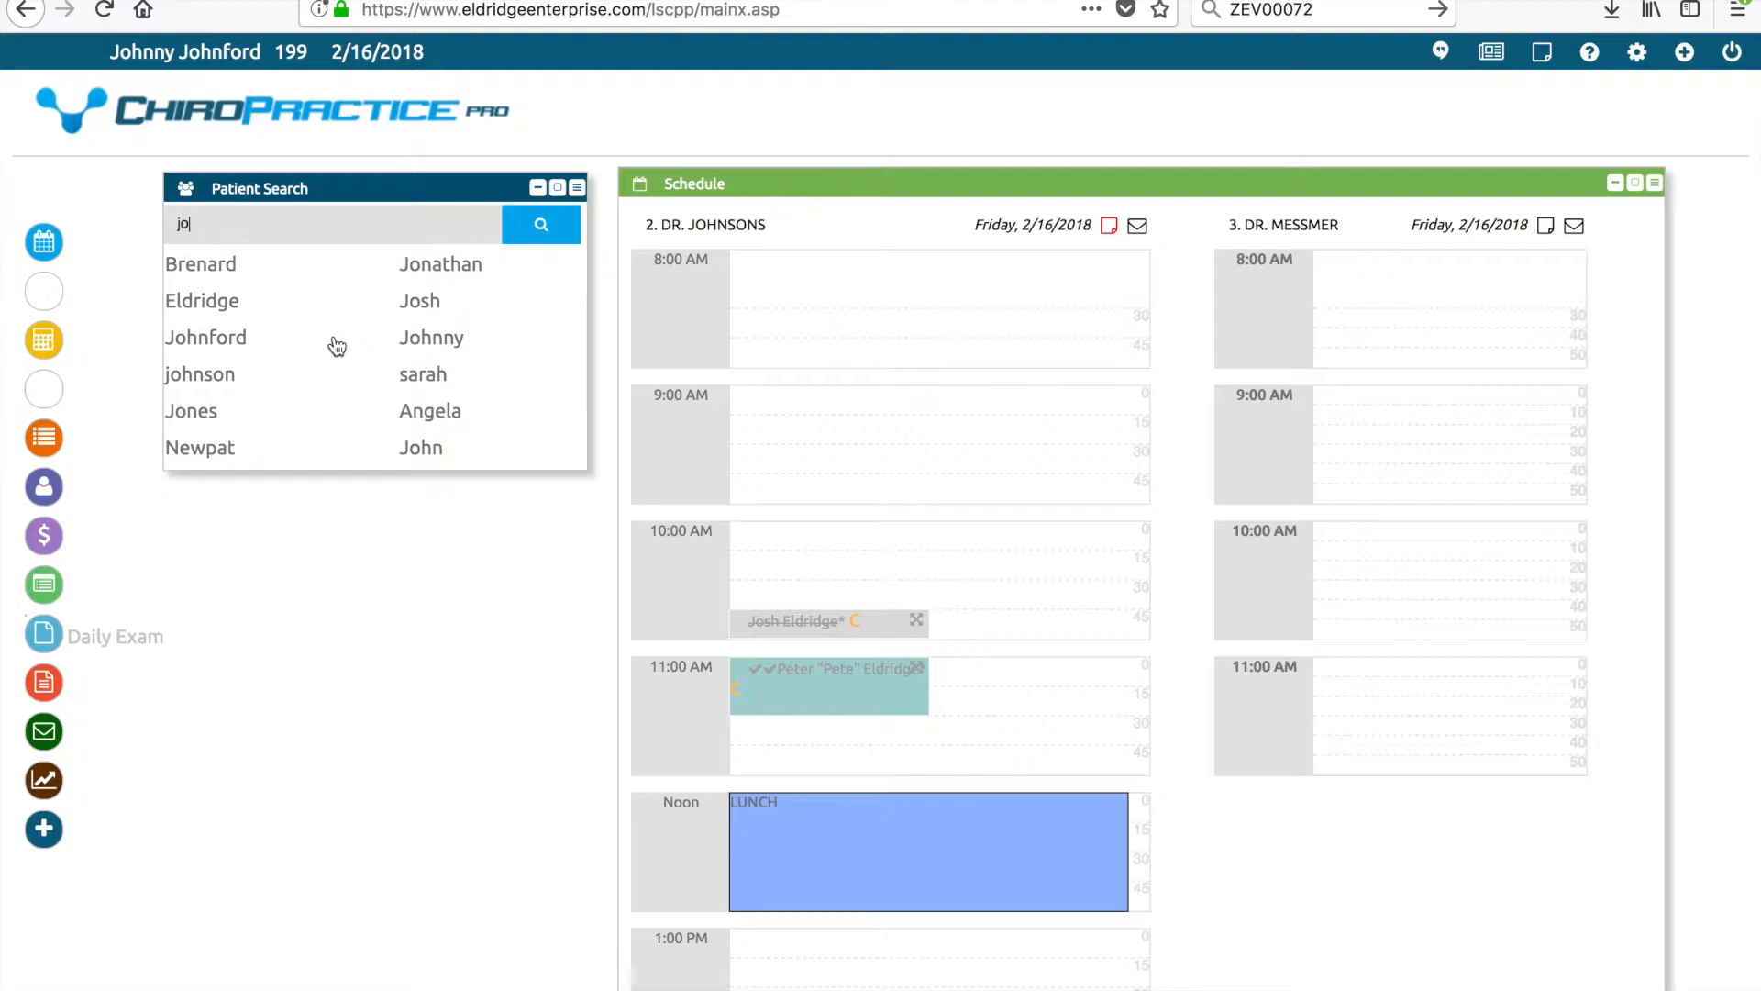
# Book the selected patient a "Nutrition, 15 min" visit at 9:00AM in the first doctor's column with the note "This is a nutrition visit".
pyautogui.click(784, 398)
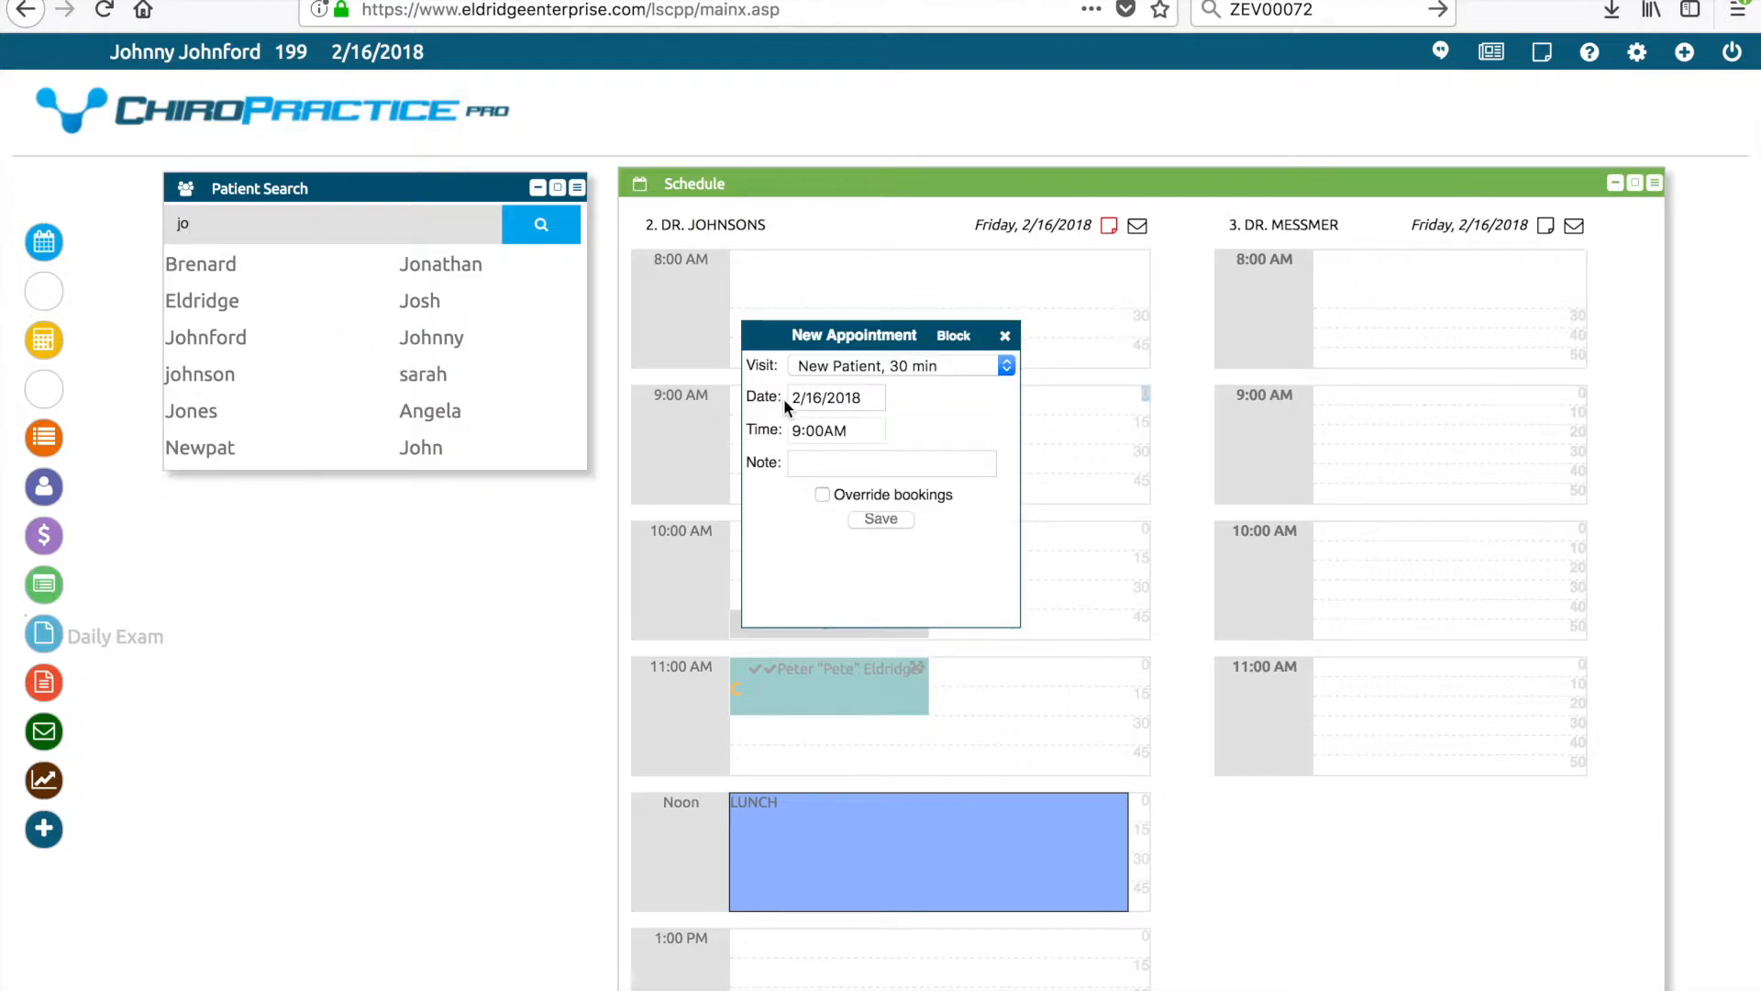
pyautogui.click(1006, 366)
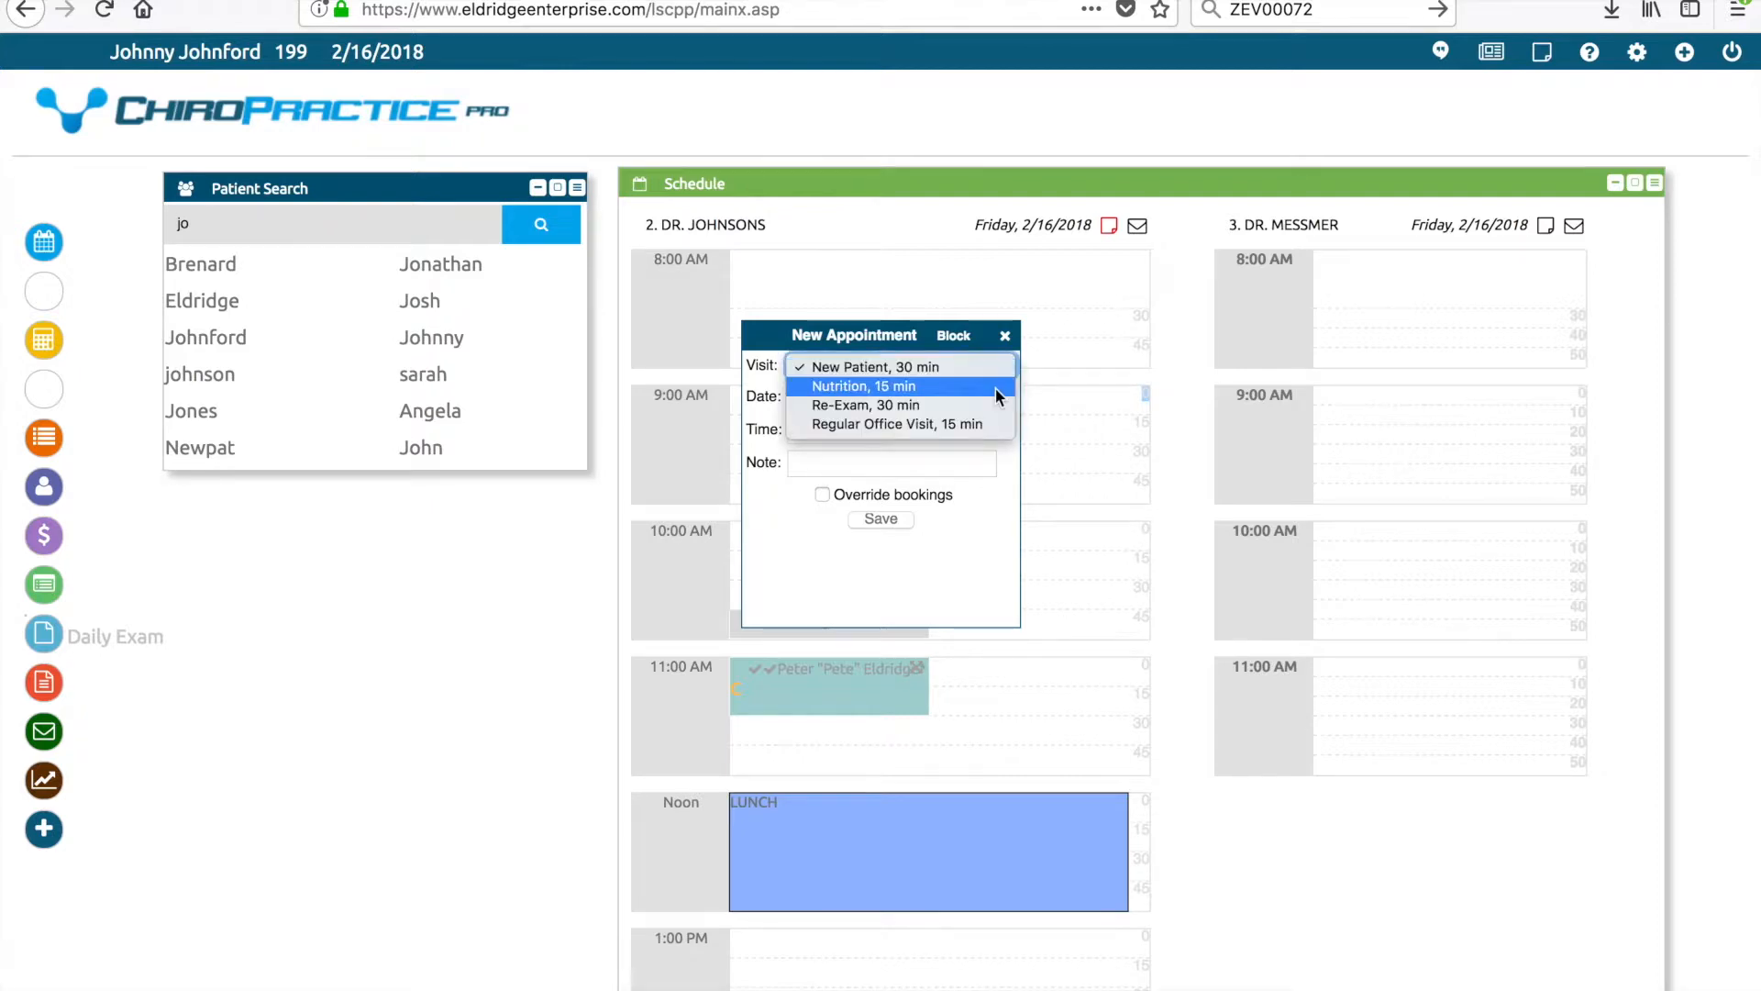
pyautogui.click(994, 387)
pyautogui.click(932, 462)
pyautogui.write('This ')
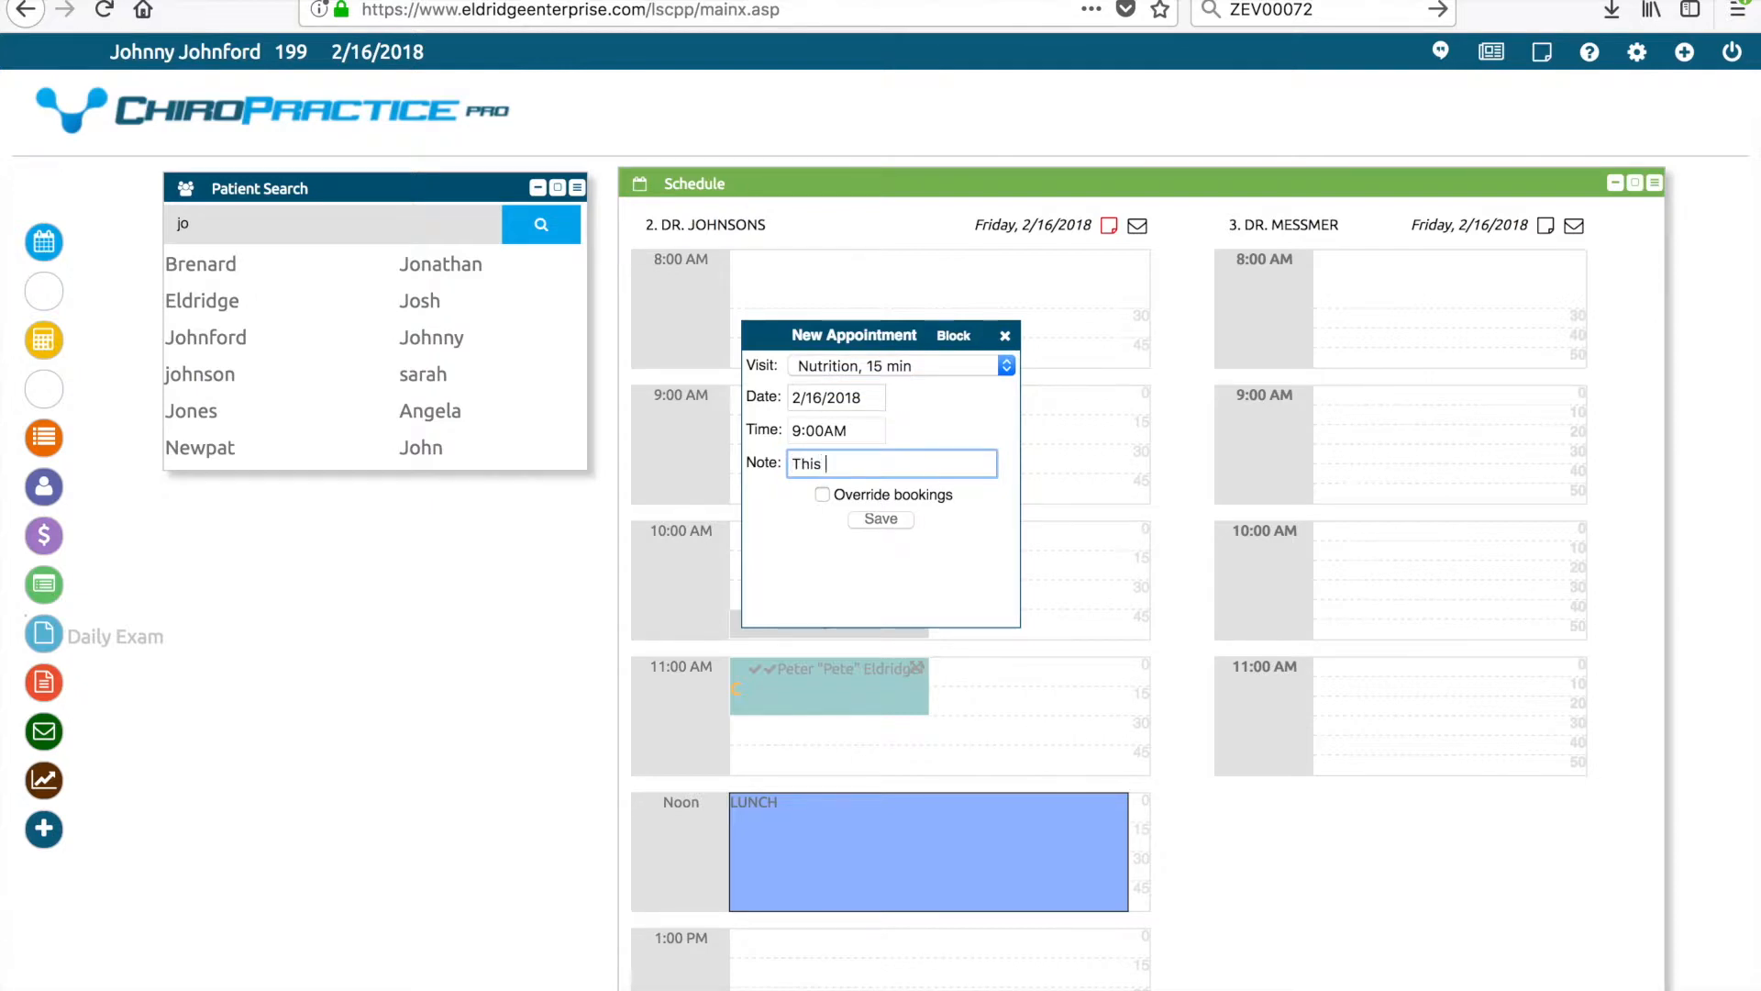
pyautogui.write('is a nutrition visit')
pyautogui.click(883, 519)
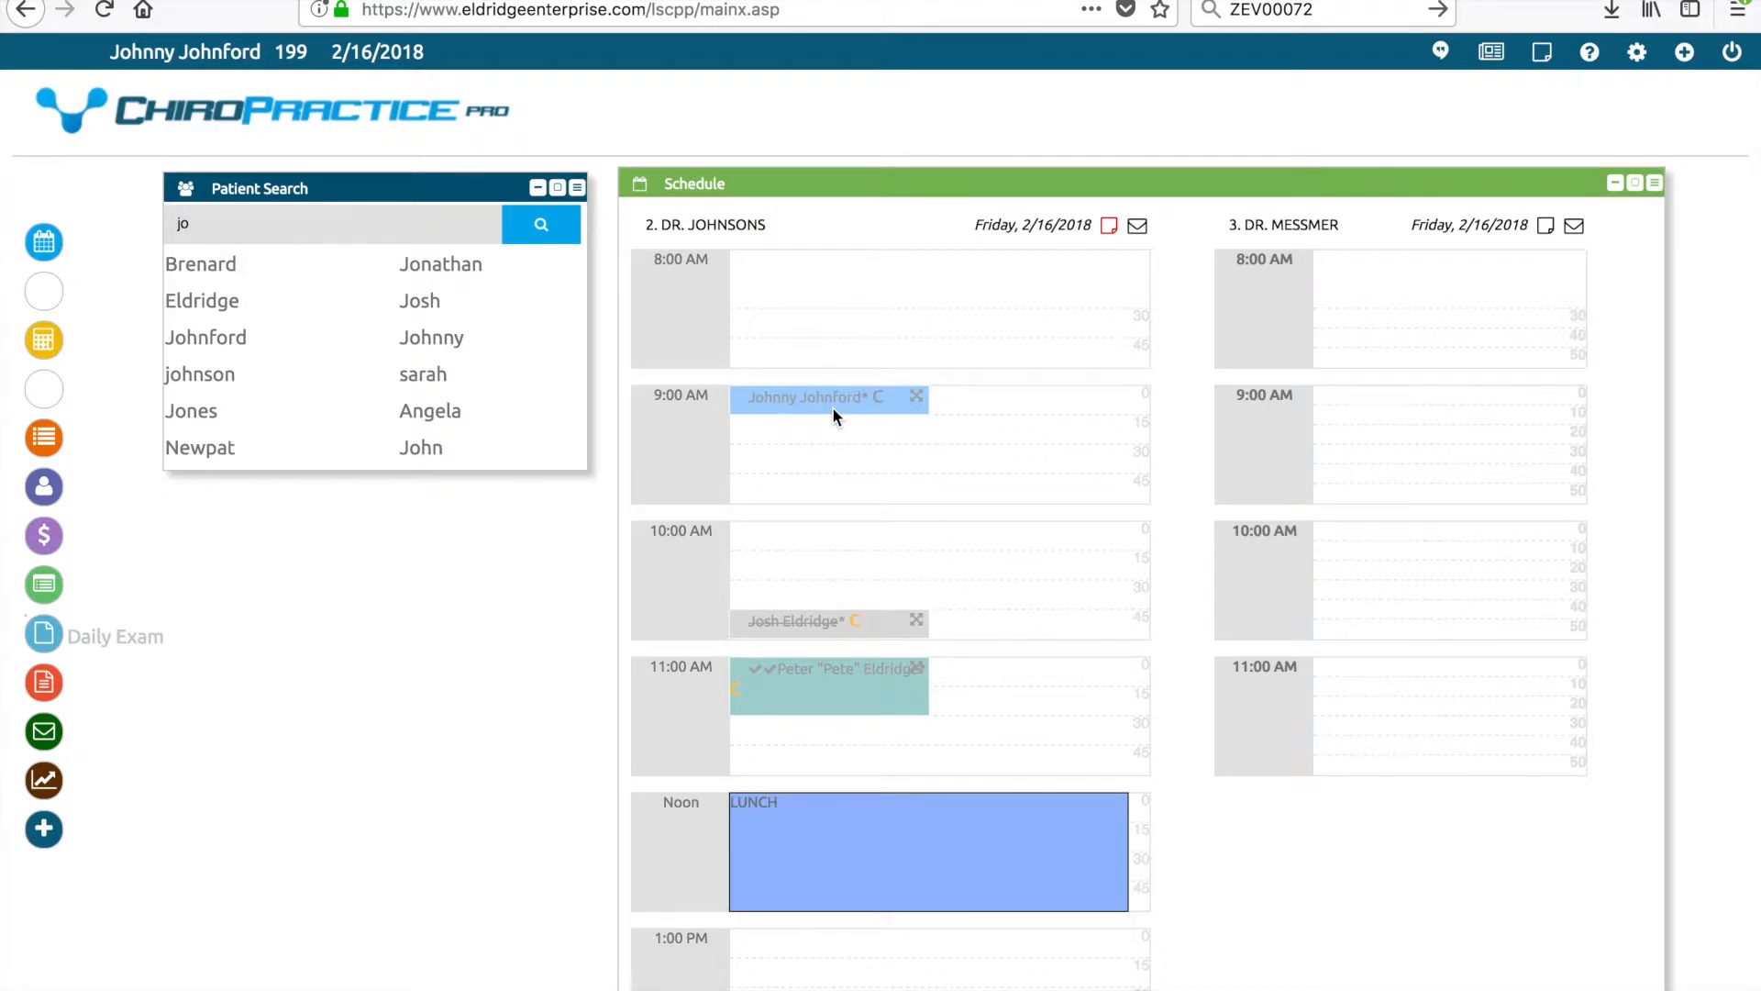
# Block 8:30AM to 9:00 AM in the first doctor's schedule as "Morning Break" with Over Schedule enabled.
pyautogui.click(796, 323)
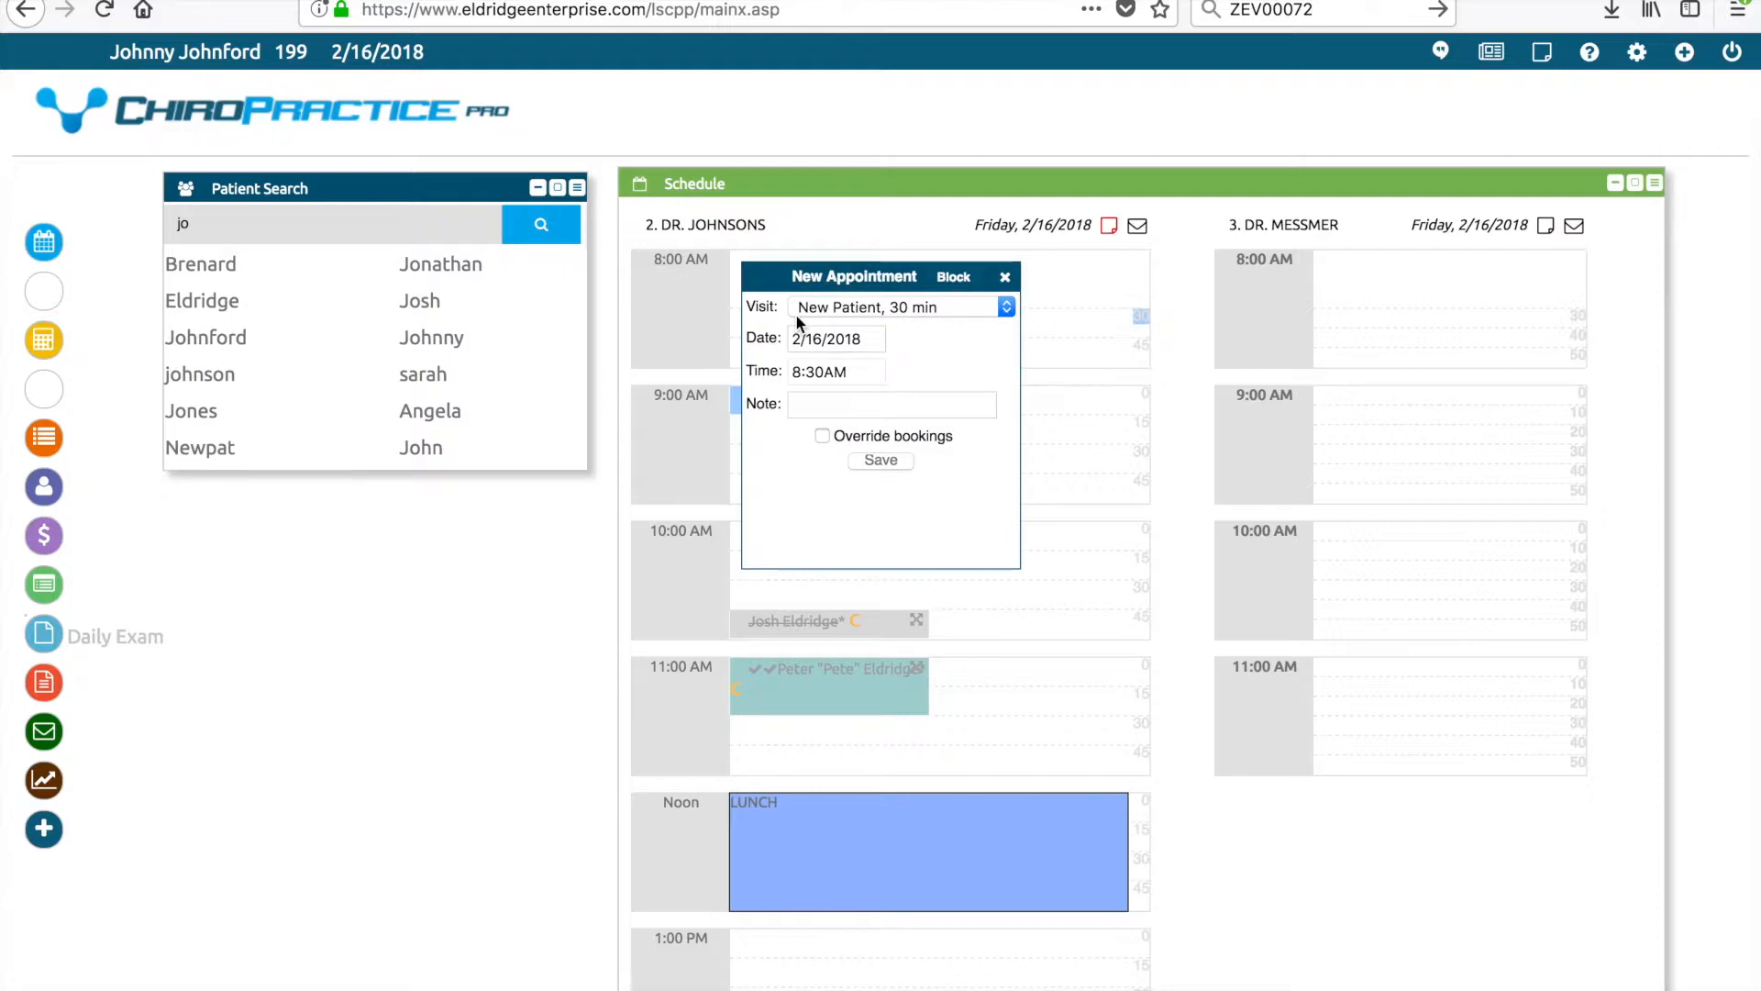
pyautogui.click(954, 278)
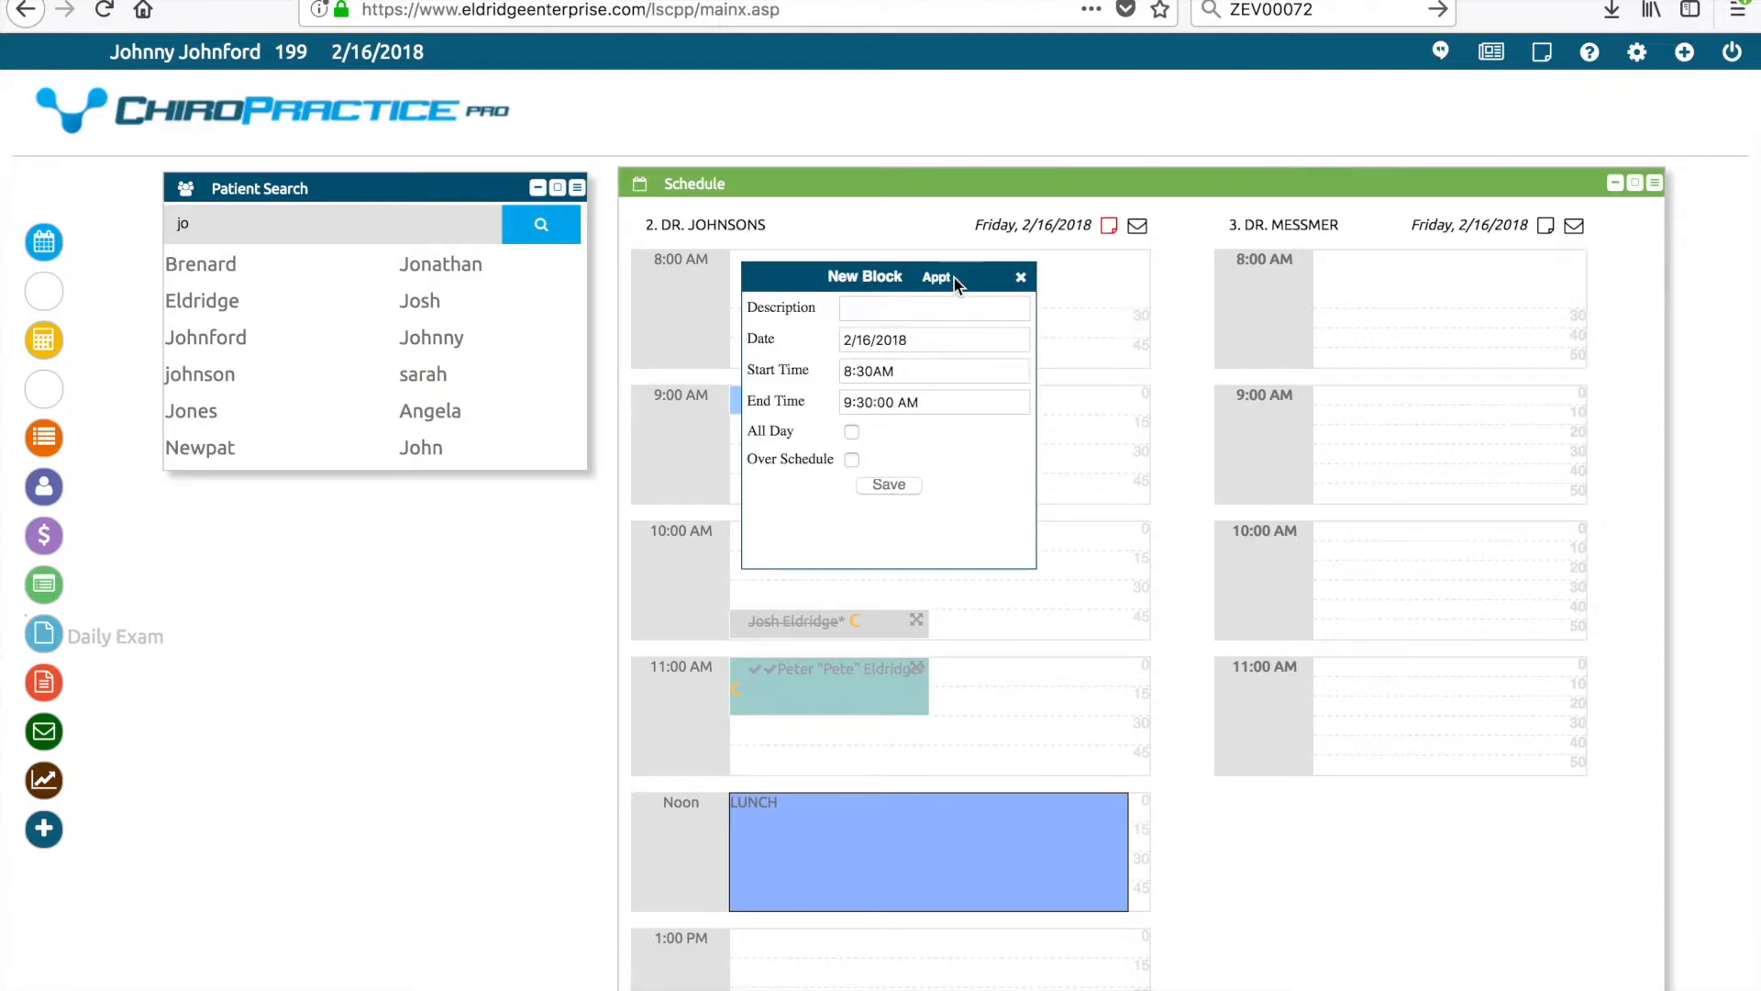
pyautogui.click(943, 311)
pyautogui.write('Morning B')
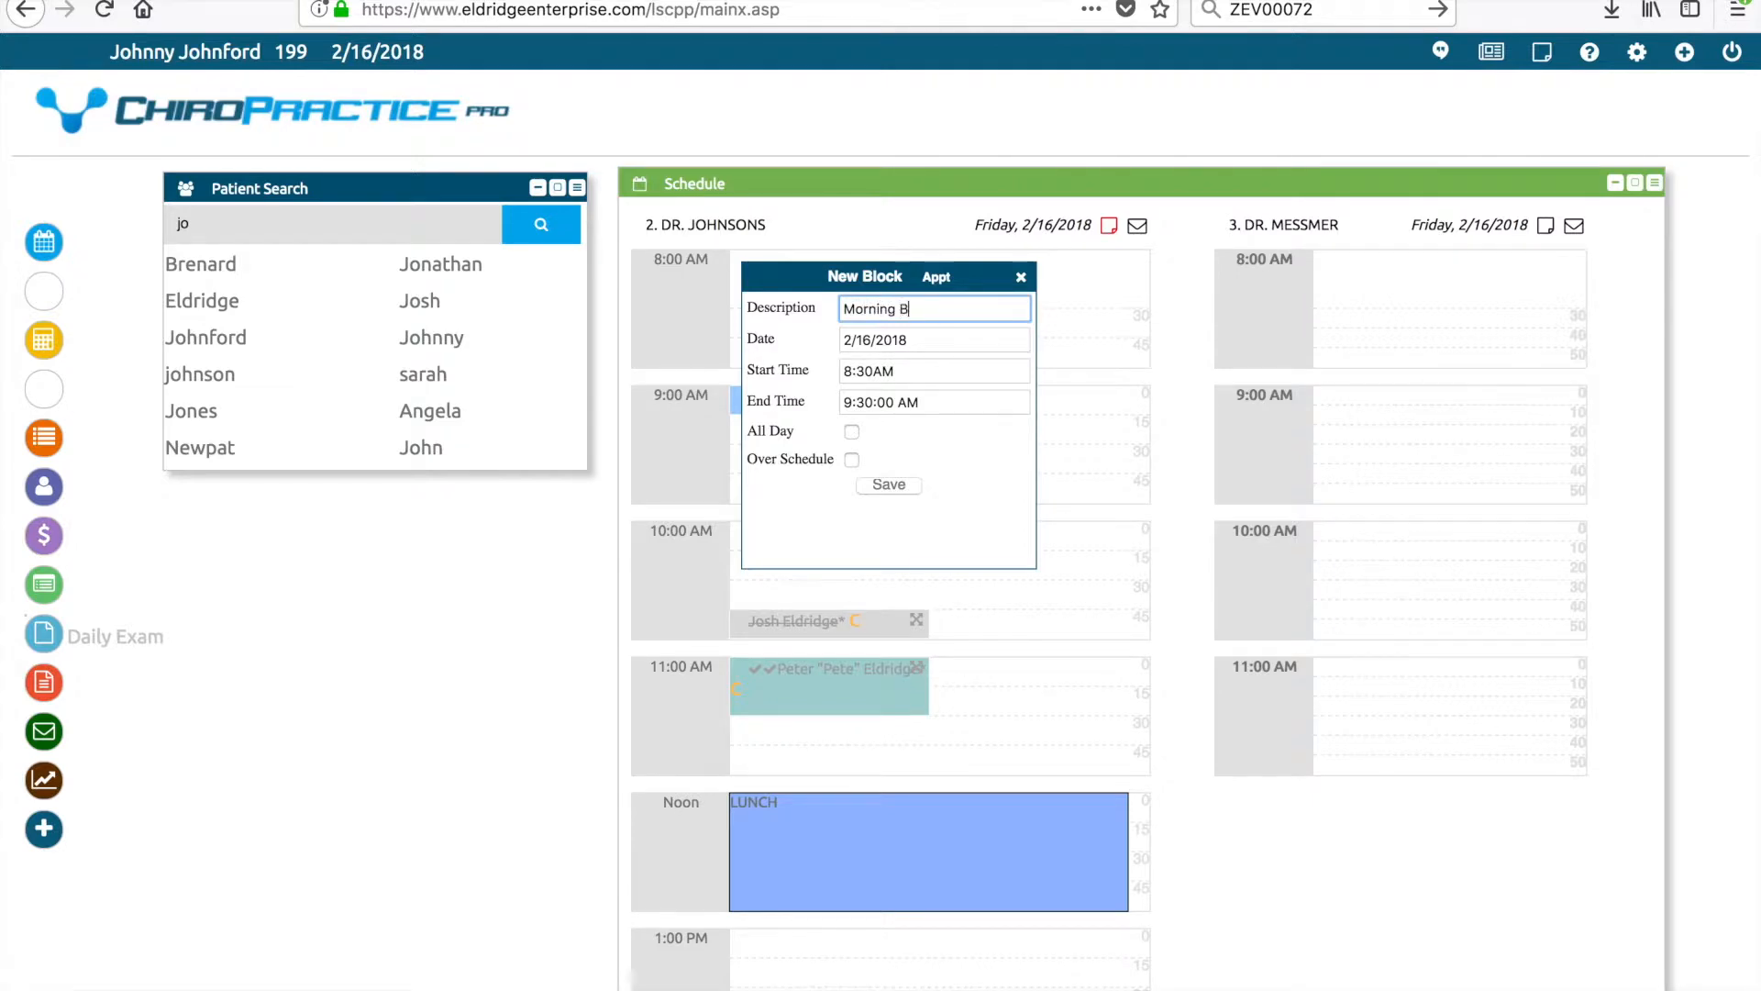
pyautogui.write('reak')
pyautogui.click(908, 402)
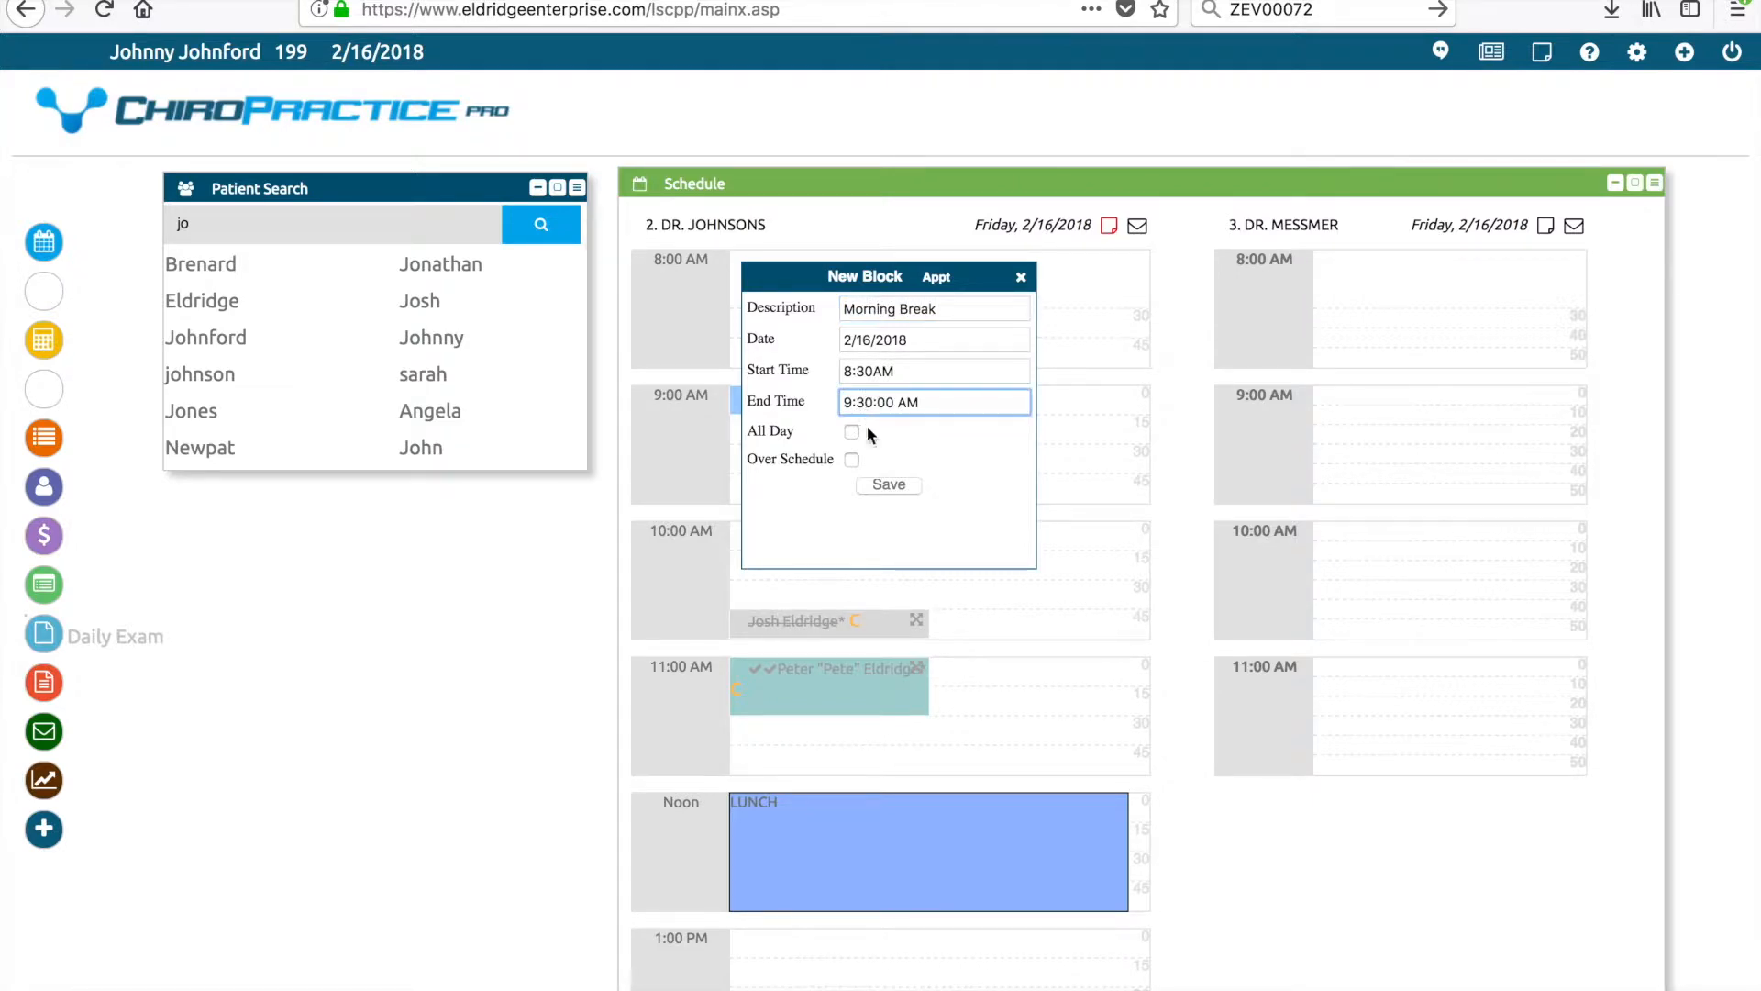
pyautogui.press('BackSpace')
pyautogui.write('0')
pyautogui.click(851, 460)
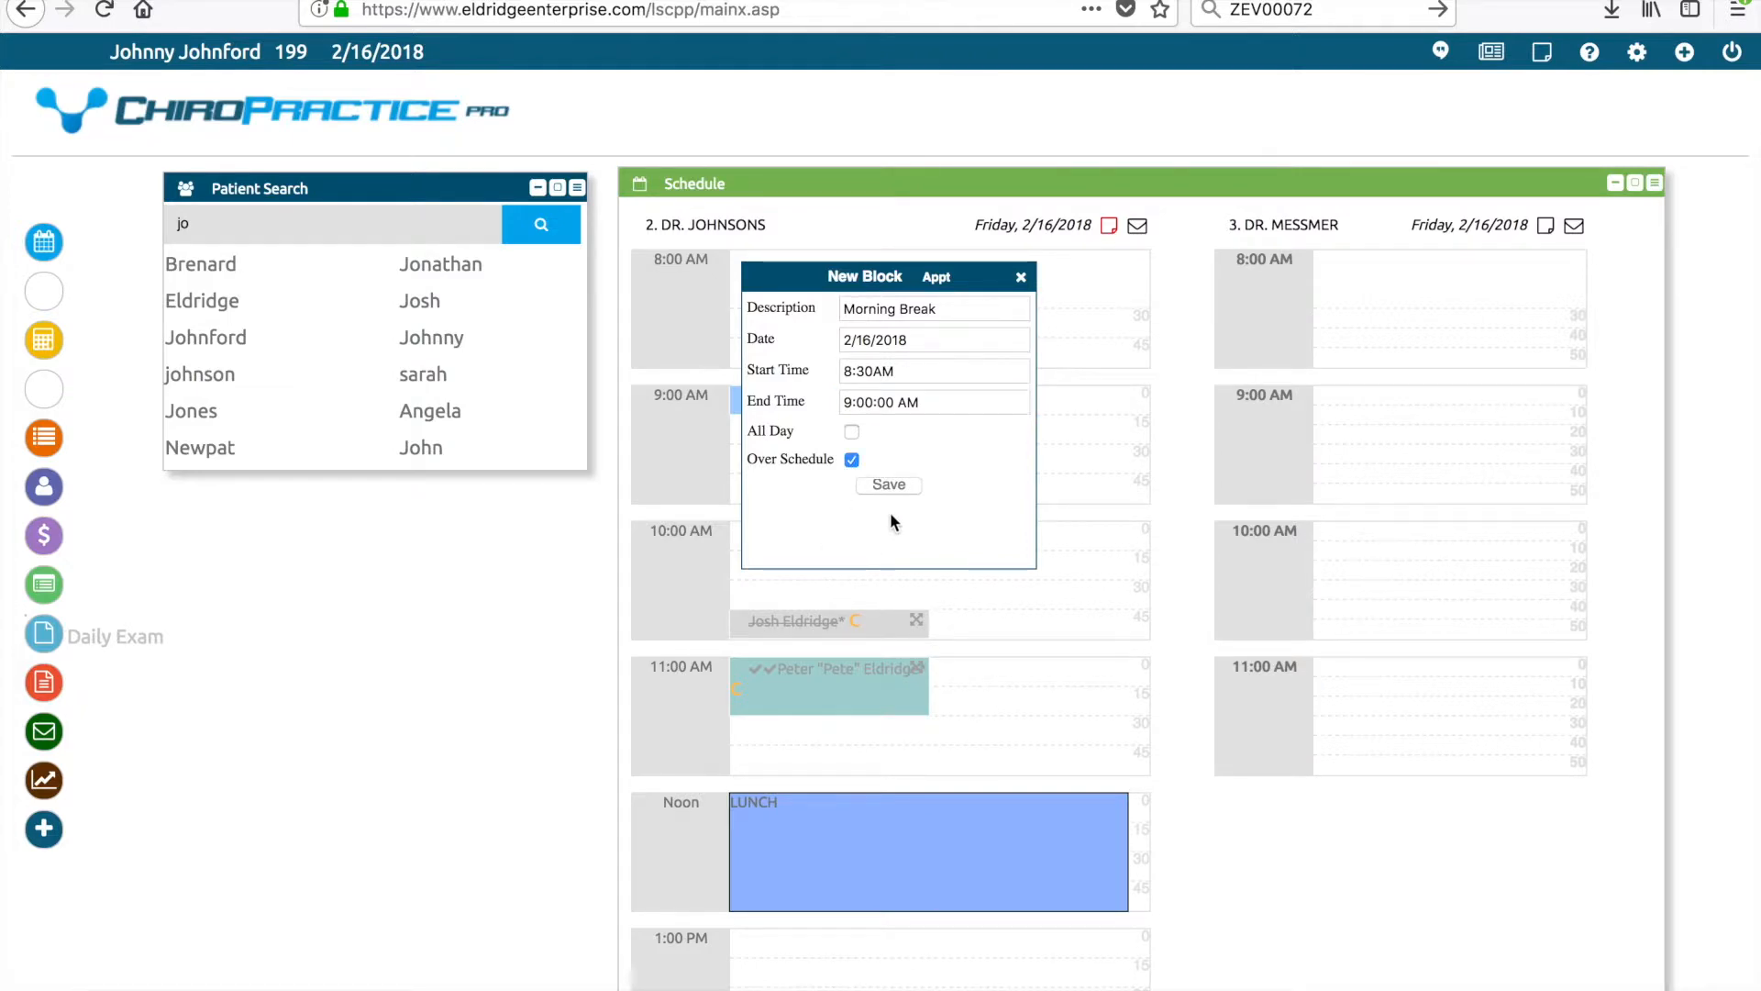
pyautogui.click(889, 485)
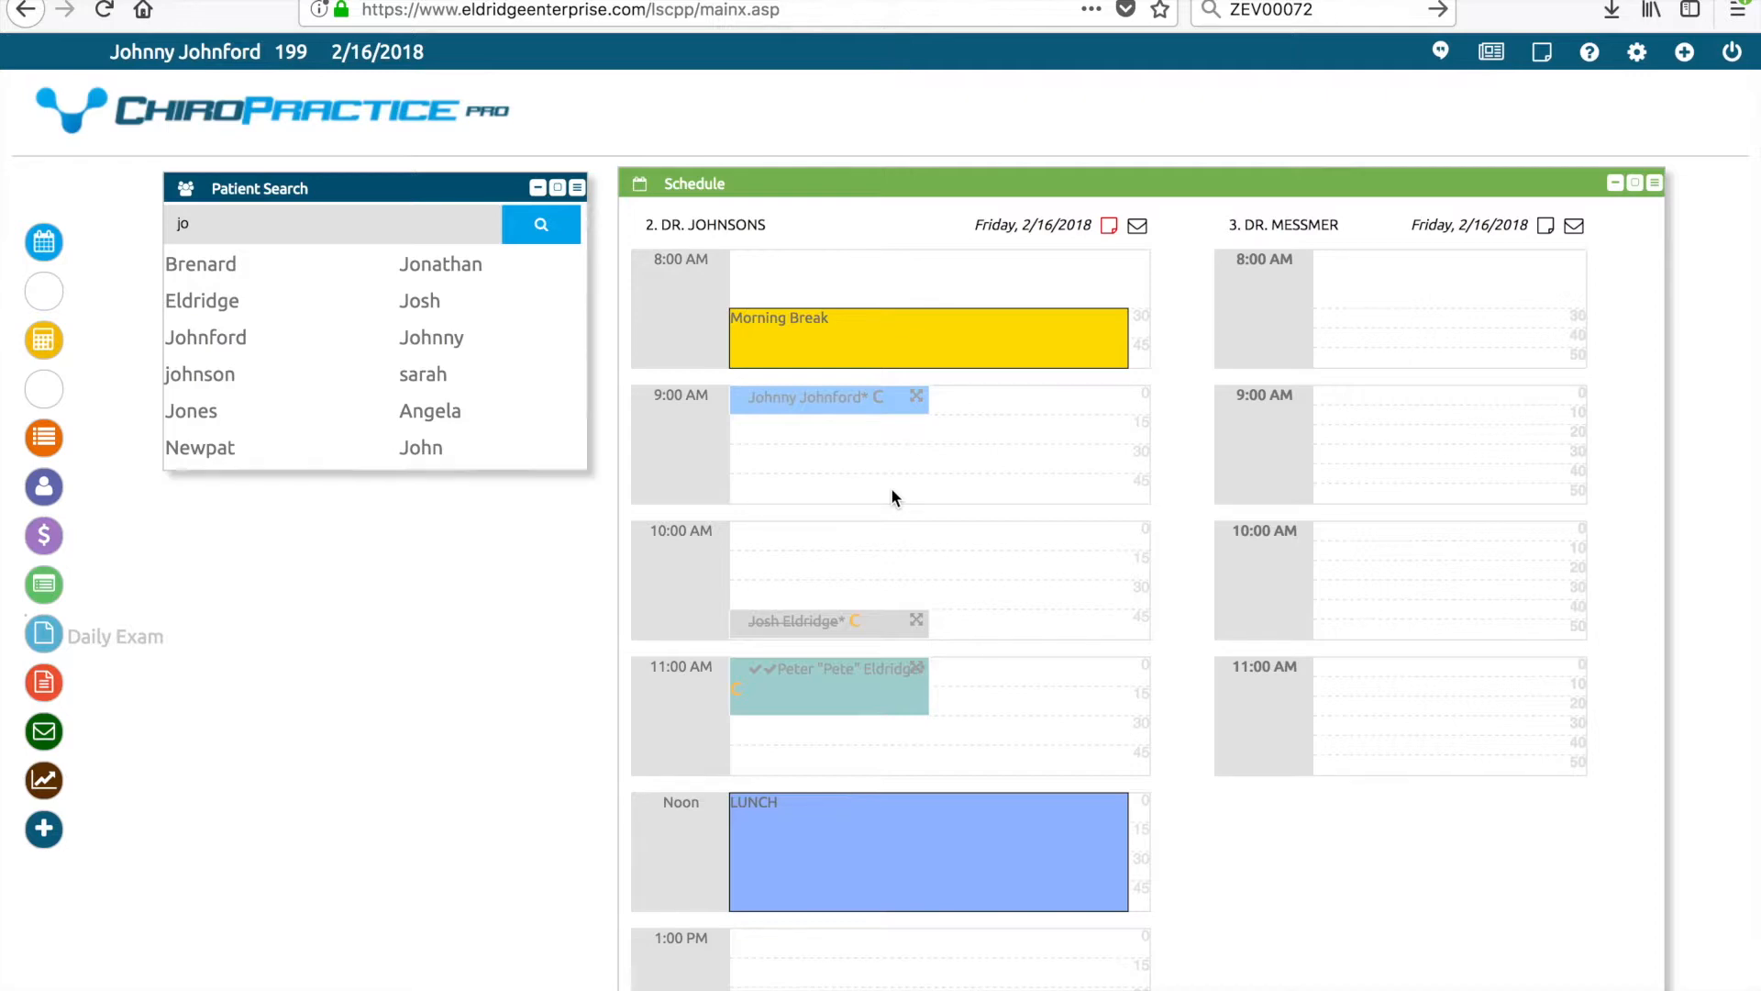
# Book the last patient in the search results a 30-minute New Patient visit at 9:30 AM in the first doctor's column.
pyautogui.click(409, 447)
pyautogui.moveTo(409, 448); pyautogui.dragTo(961, 455)
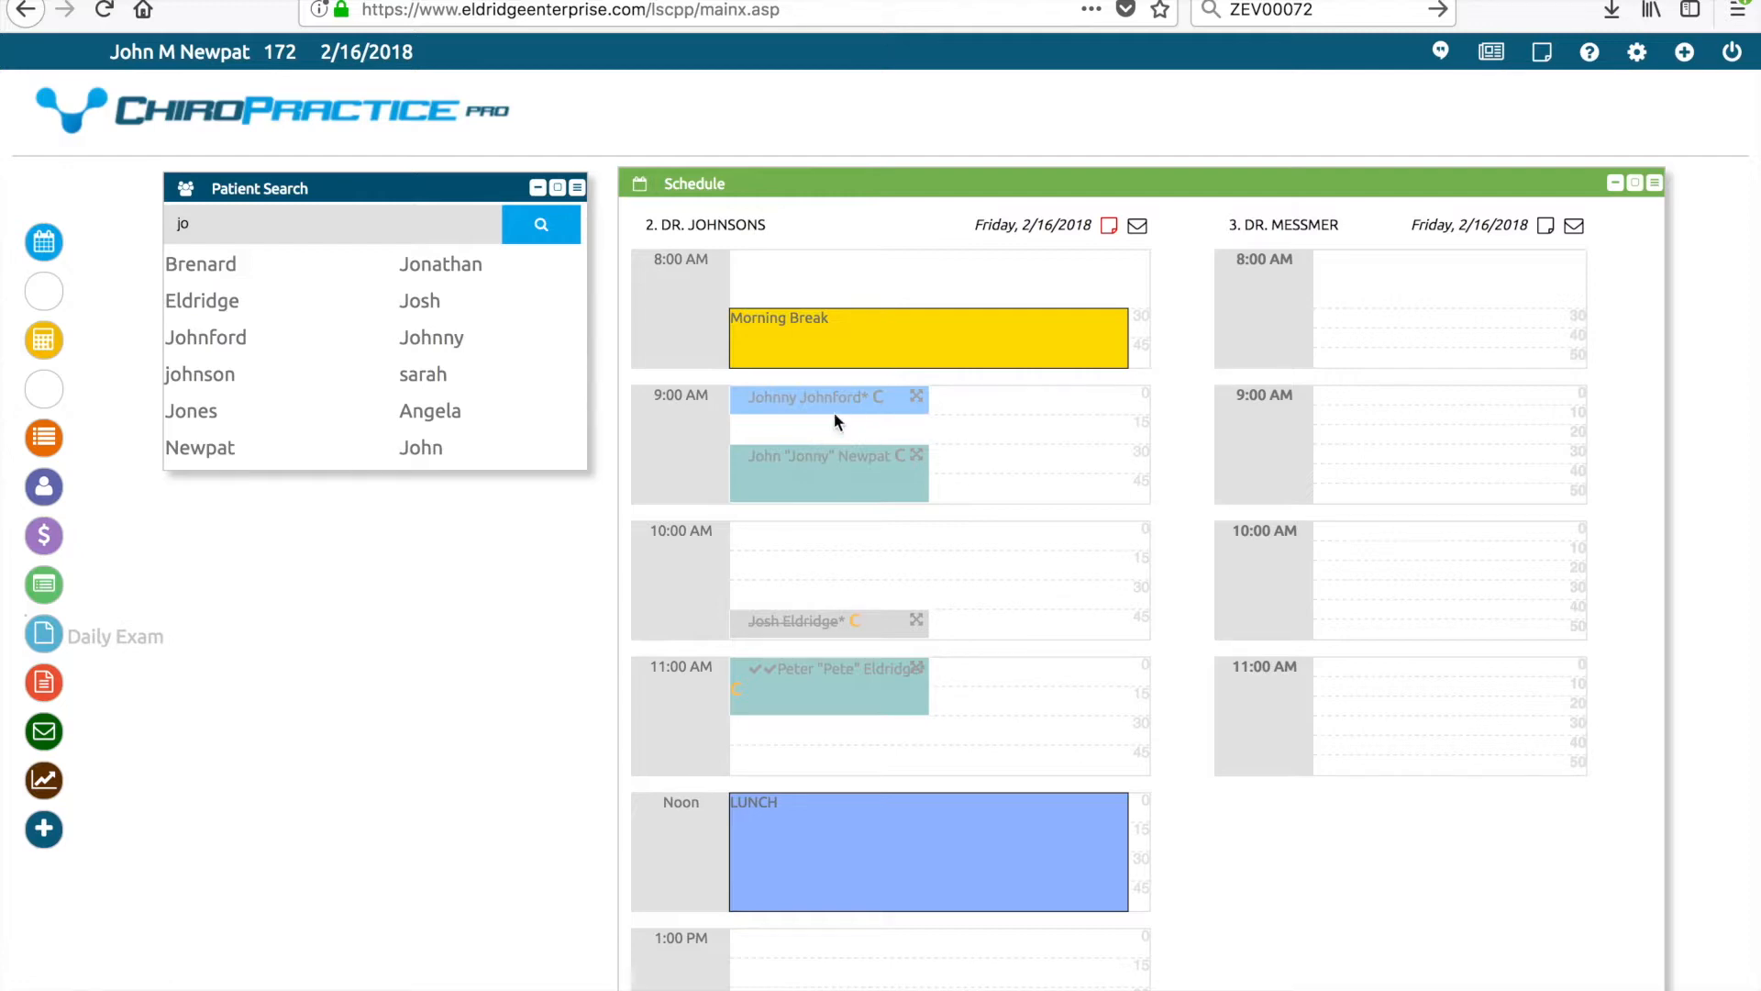
# Check in the patient of the 9:00 AM nutrition appointment.
pyautogui.click(813, 395)
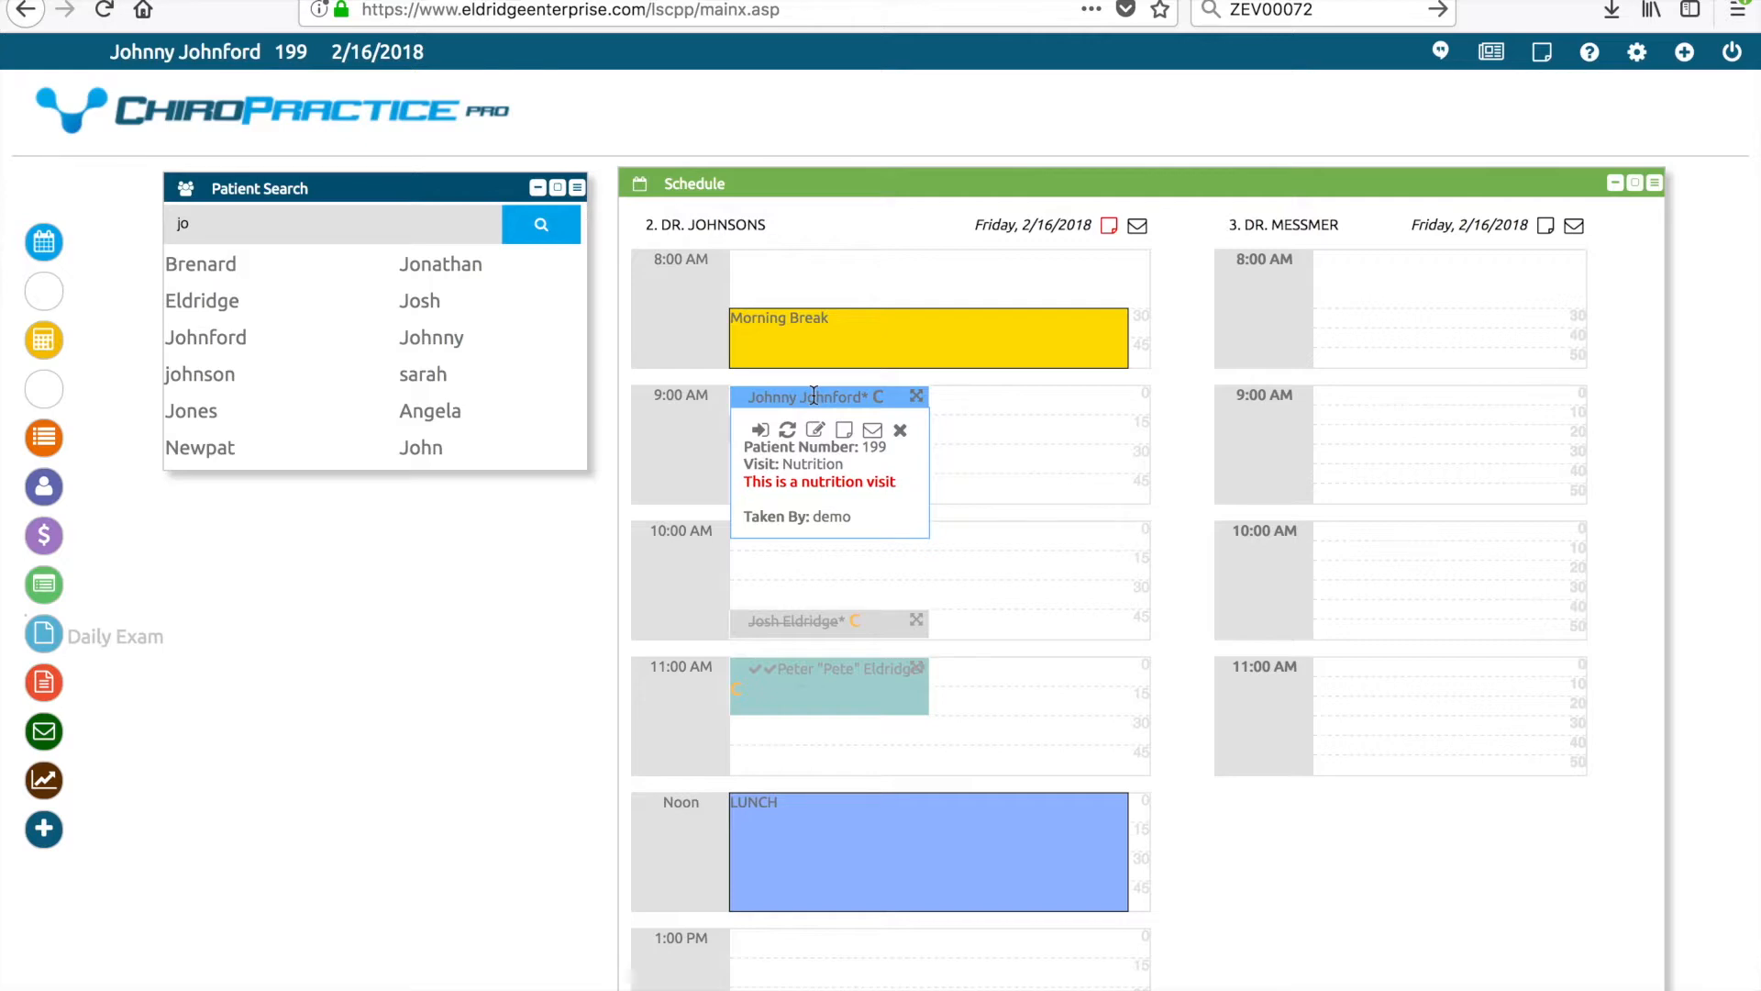
pyautogui.click(760, 430)
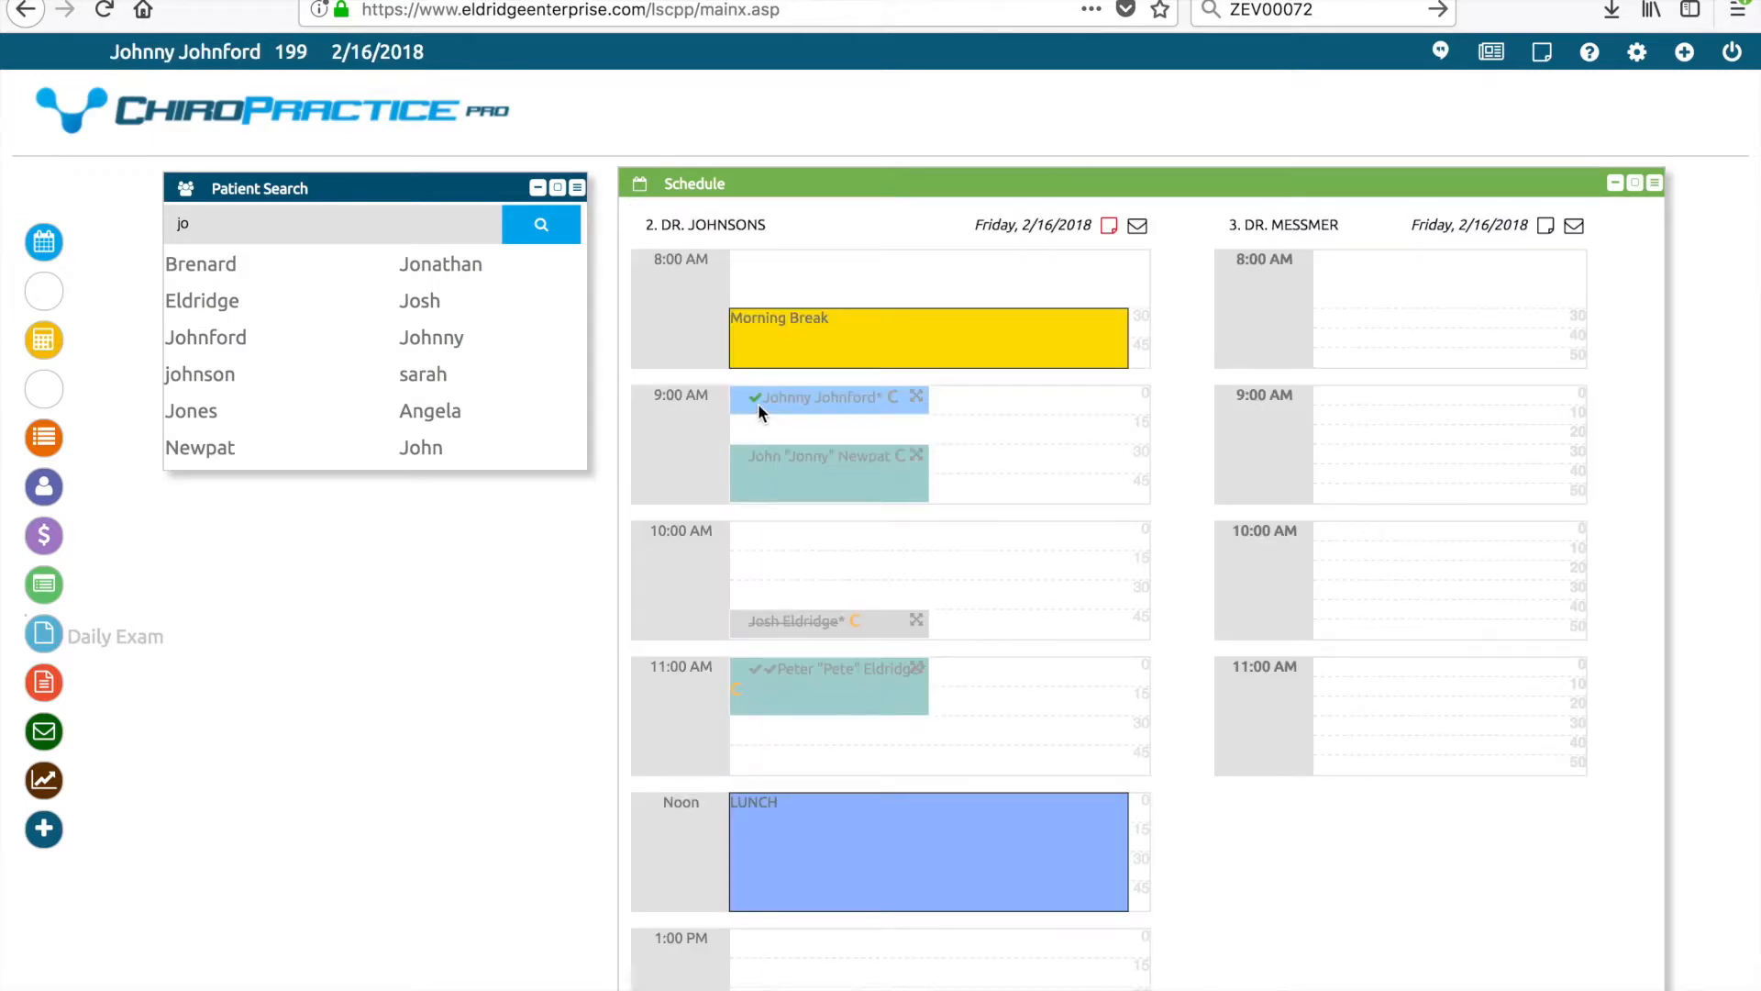
pyautogui.click(776, 404)
# Reschedule the 9:30 AM New Patient appointment to 10:00AM on 2/16/2018 and view the moved appointment's details.
pyautogui.click(786, 456)
pyautogui.click(786, 489)
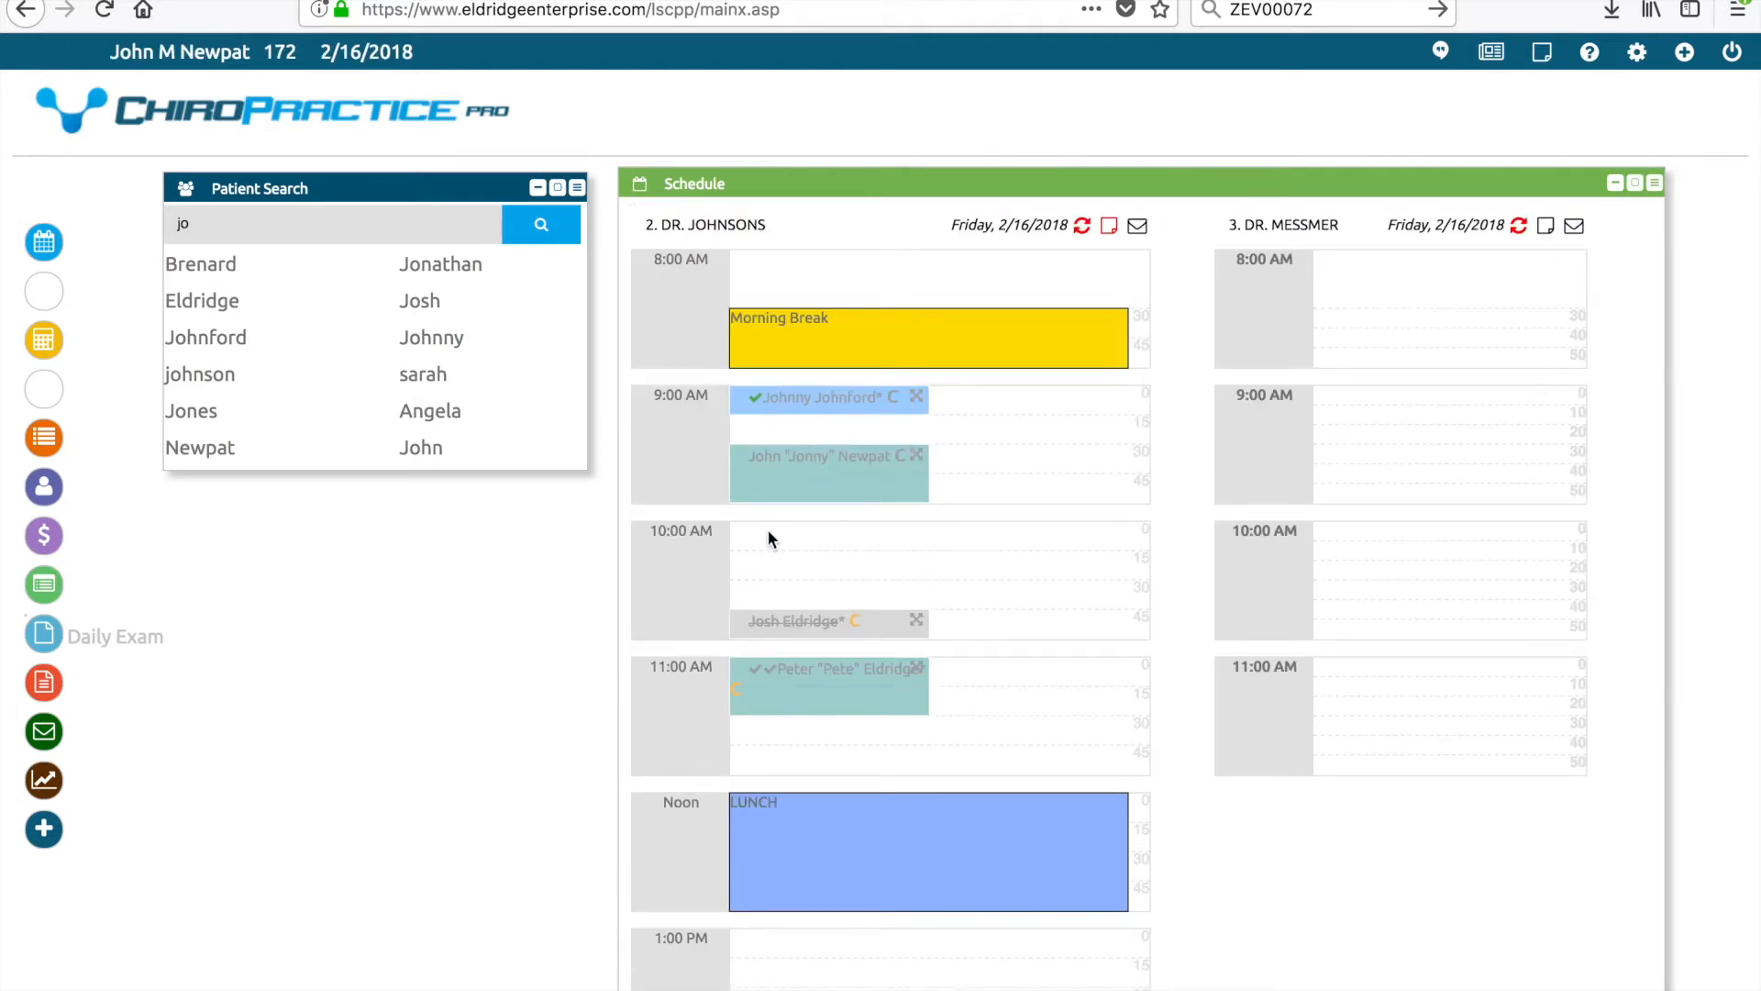
pyautogui.click(768, 530)
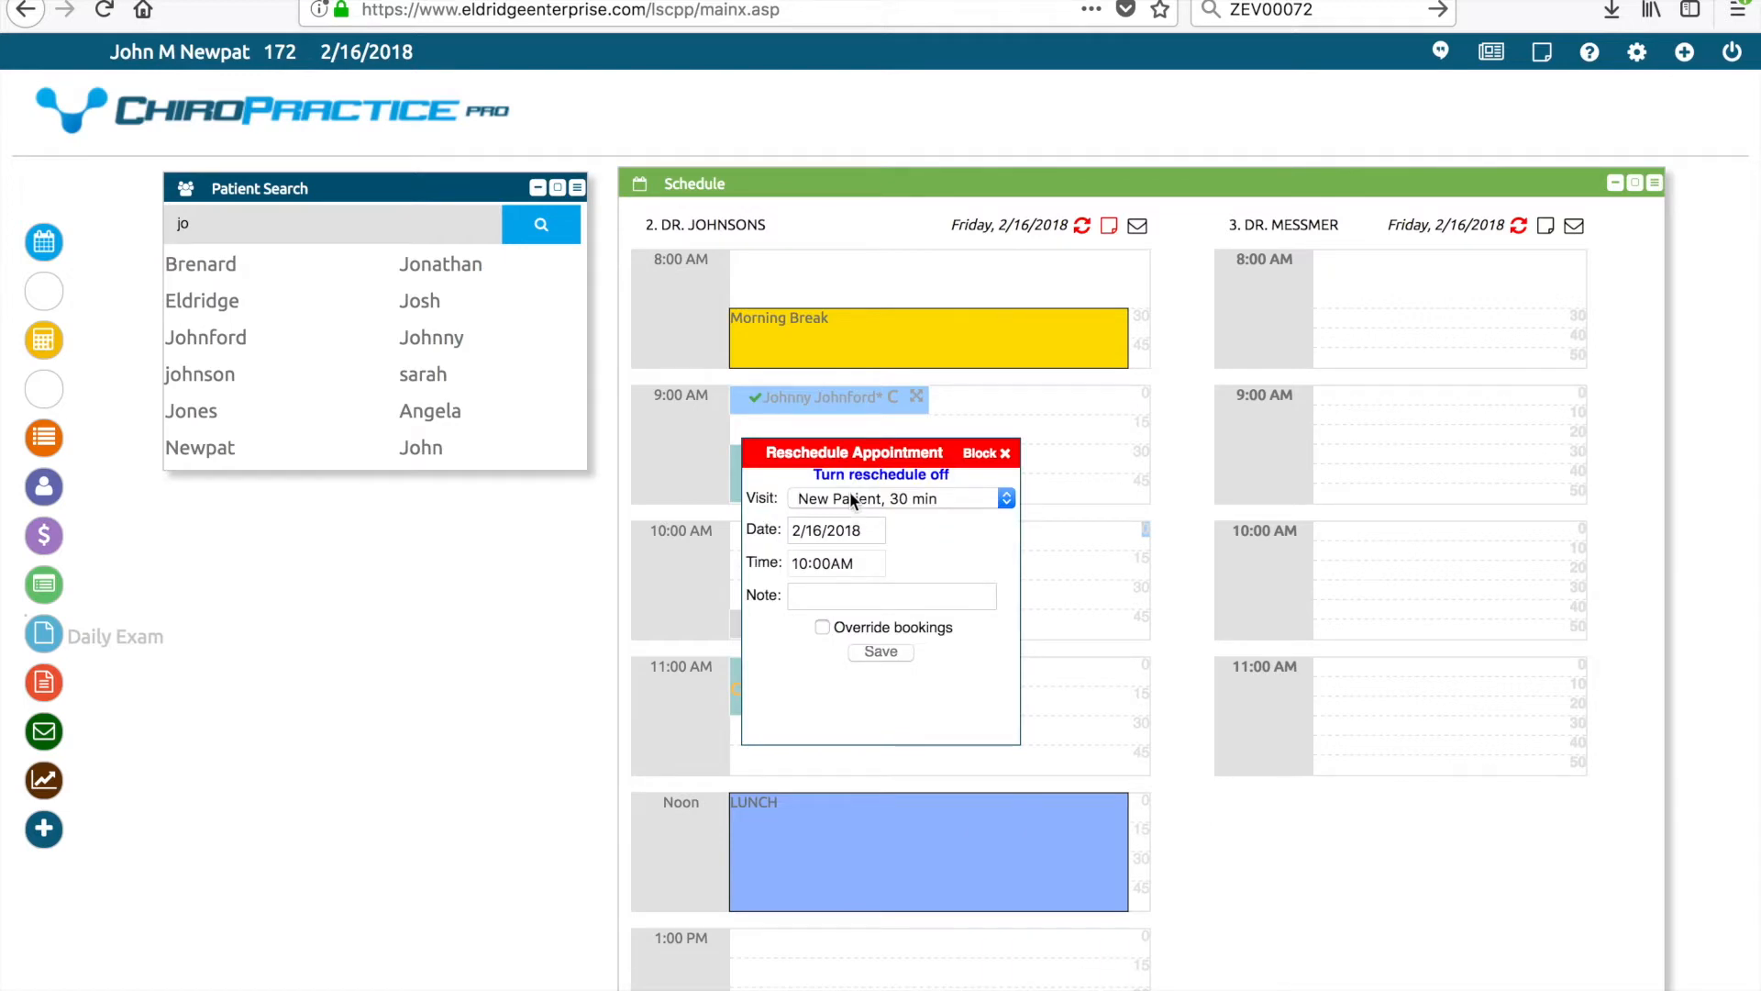
pyautogui.click(877, 652)
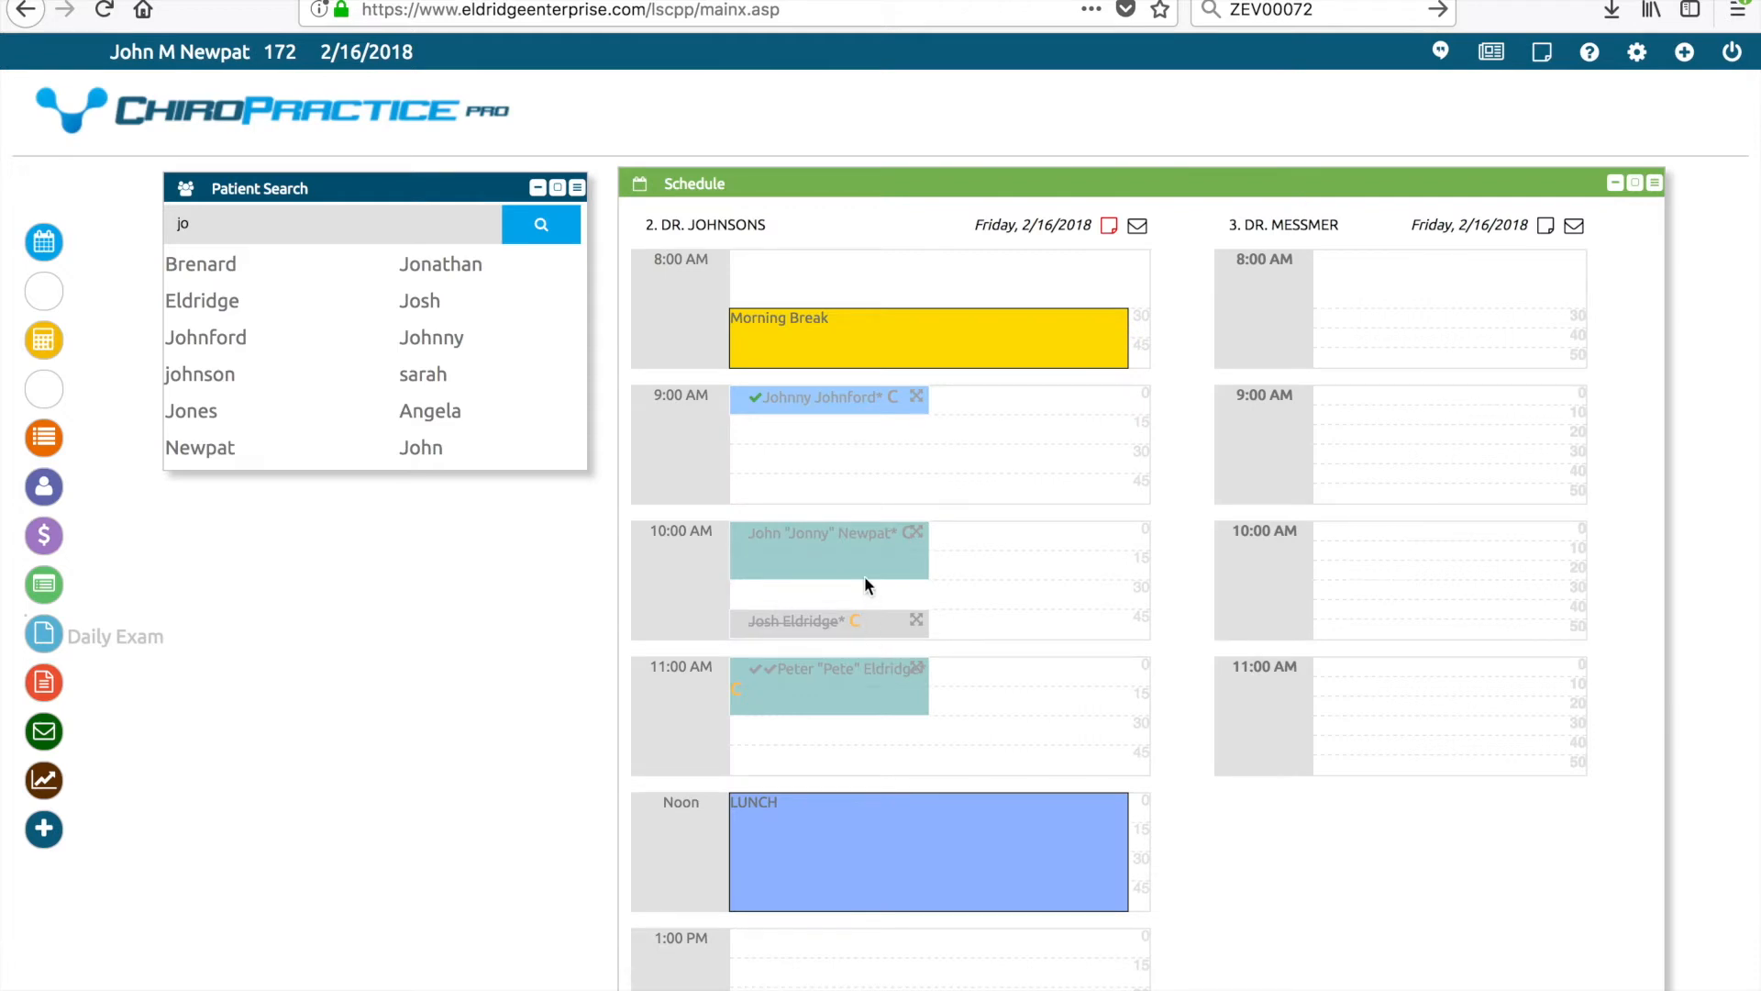
pyautogui.moveTo(861, 555)
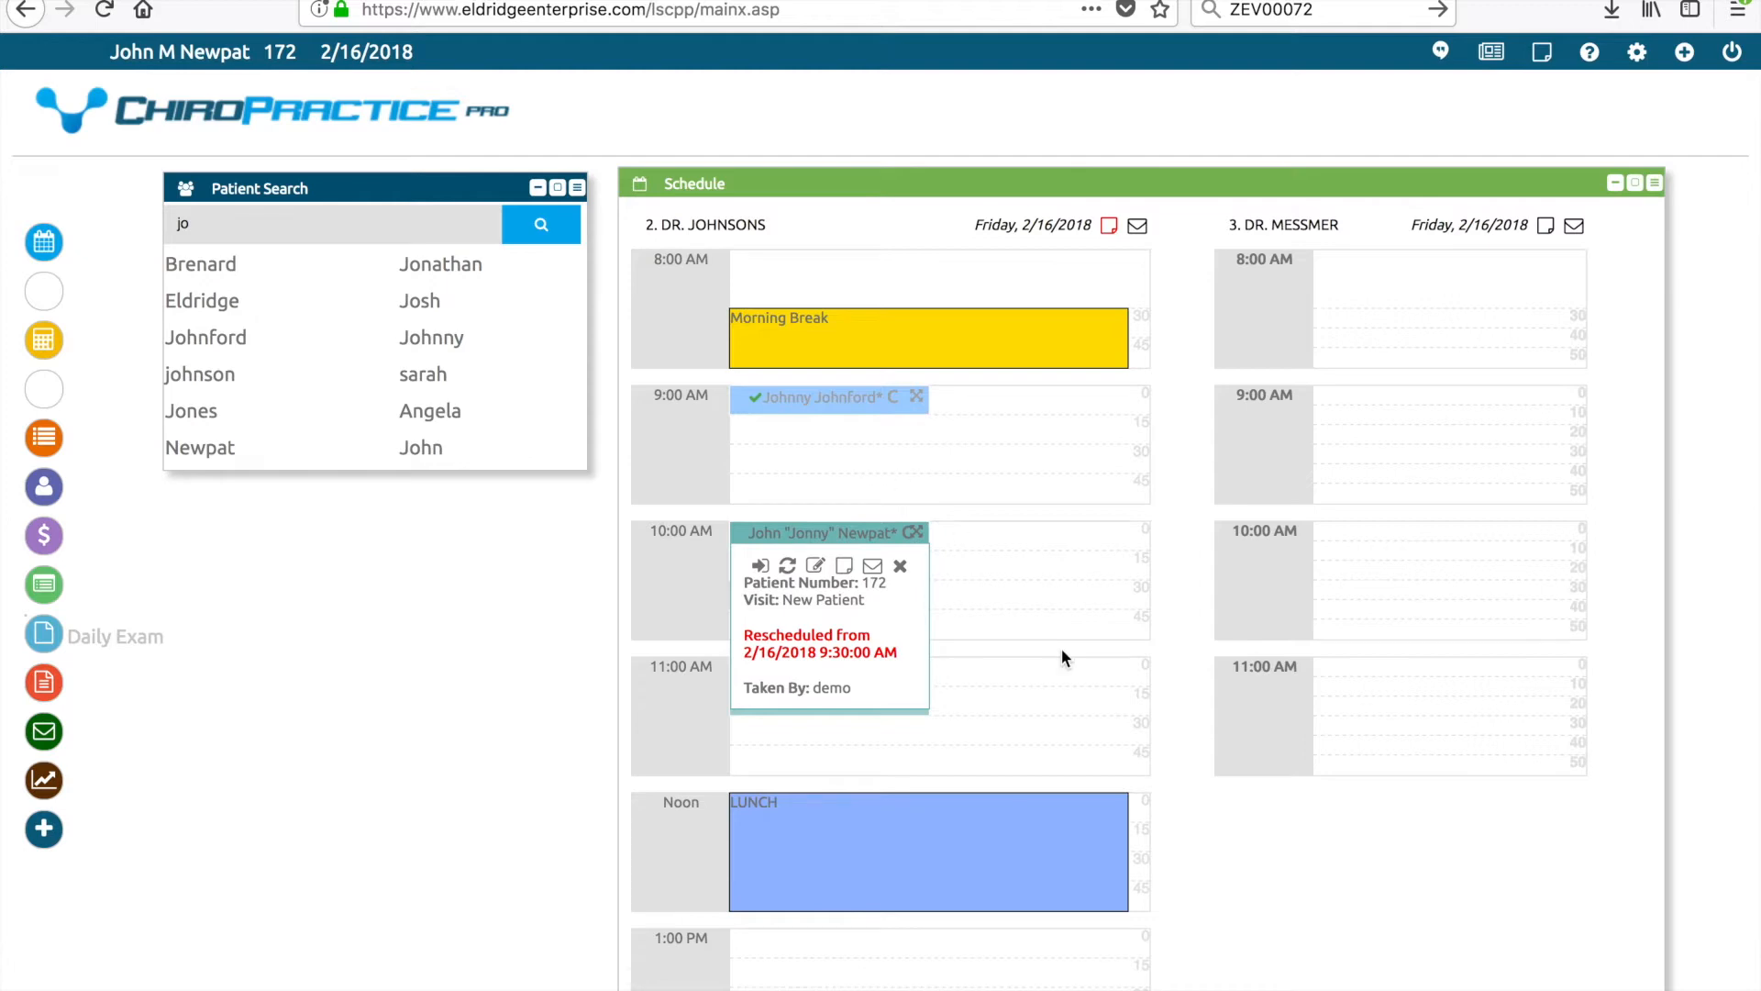
# Narrow the Schedule window to the first doctor's column, view the 9:00 AM patient's Daily Exam, and minimize the exam window.
pyautogui.moveTo(1653, 602); pyautogui.dragTo(1177, 681)
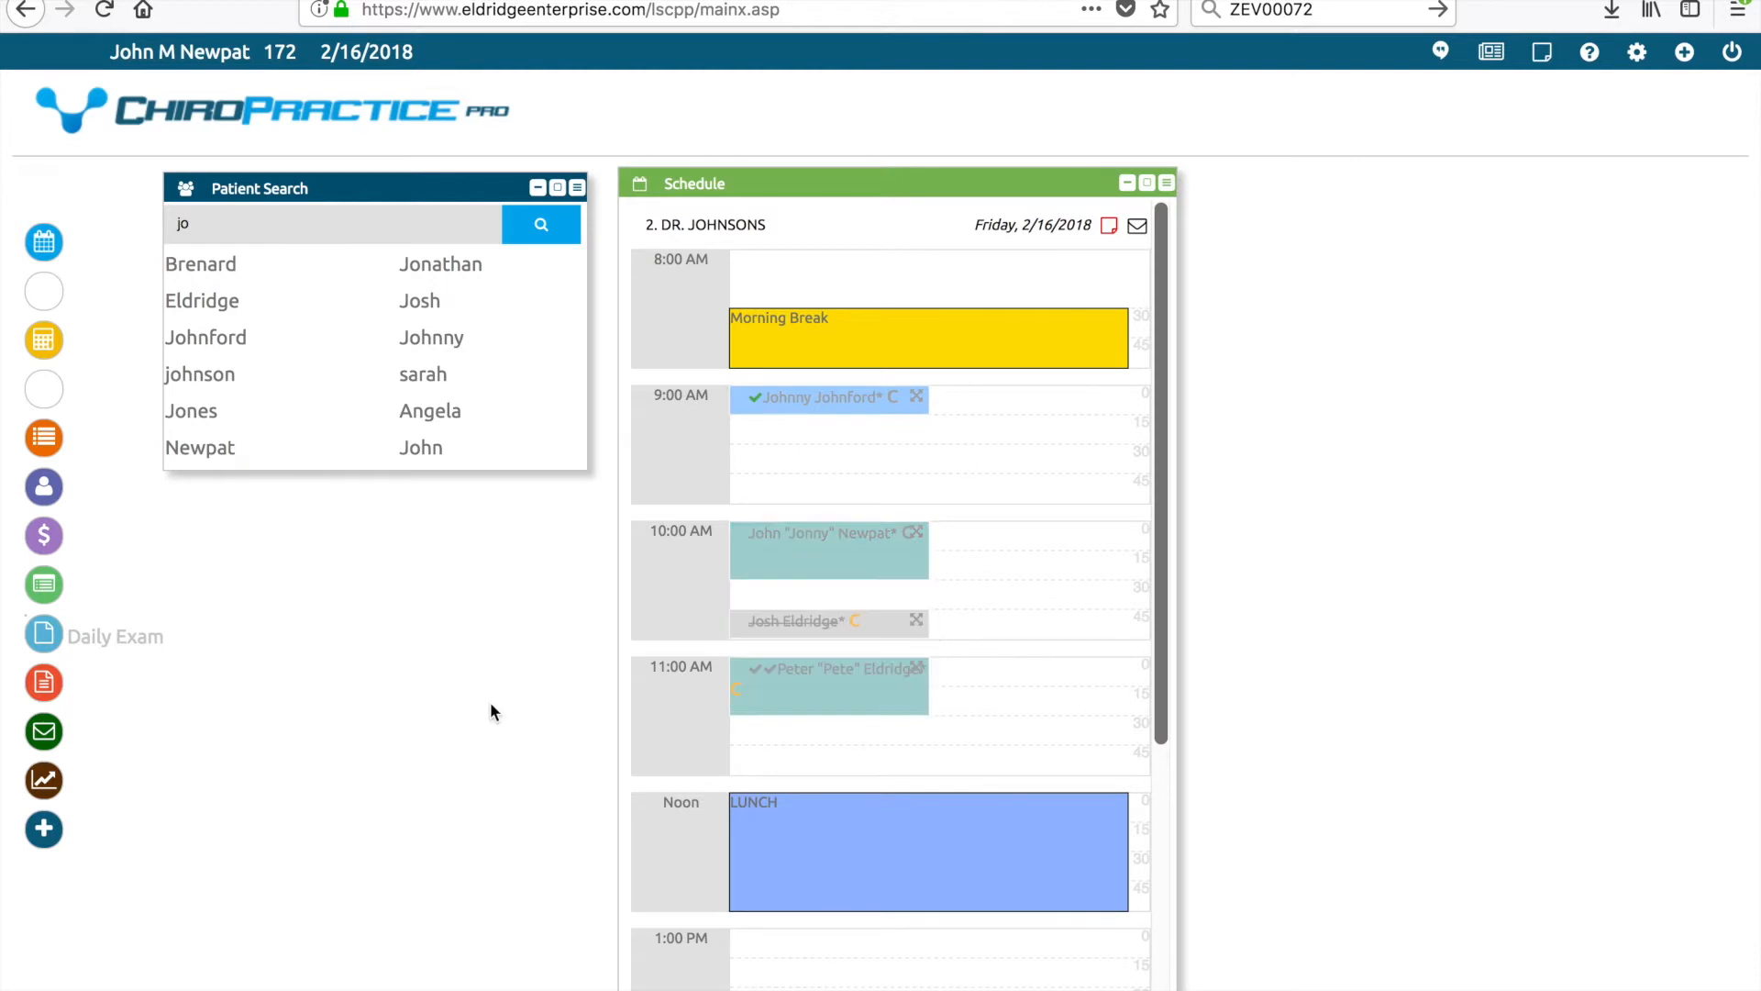
pyautogui.click(43, 634)
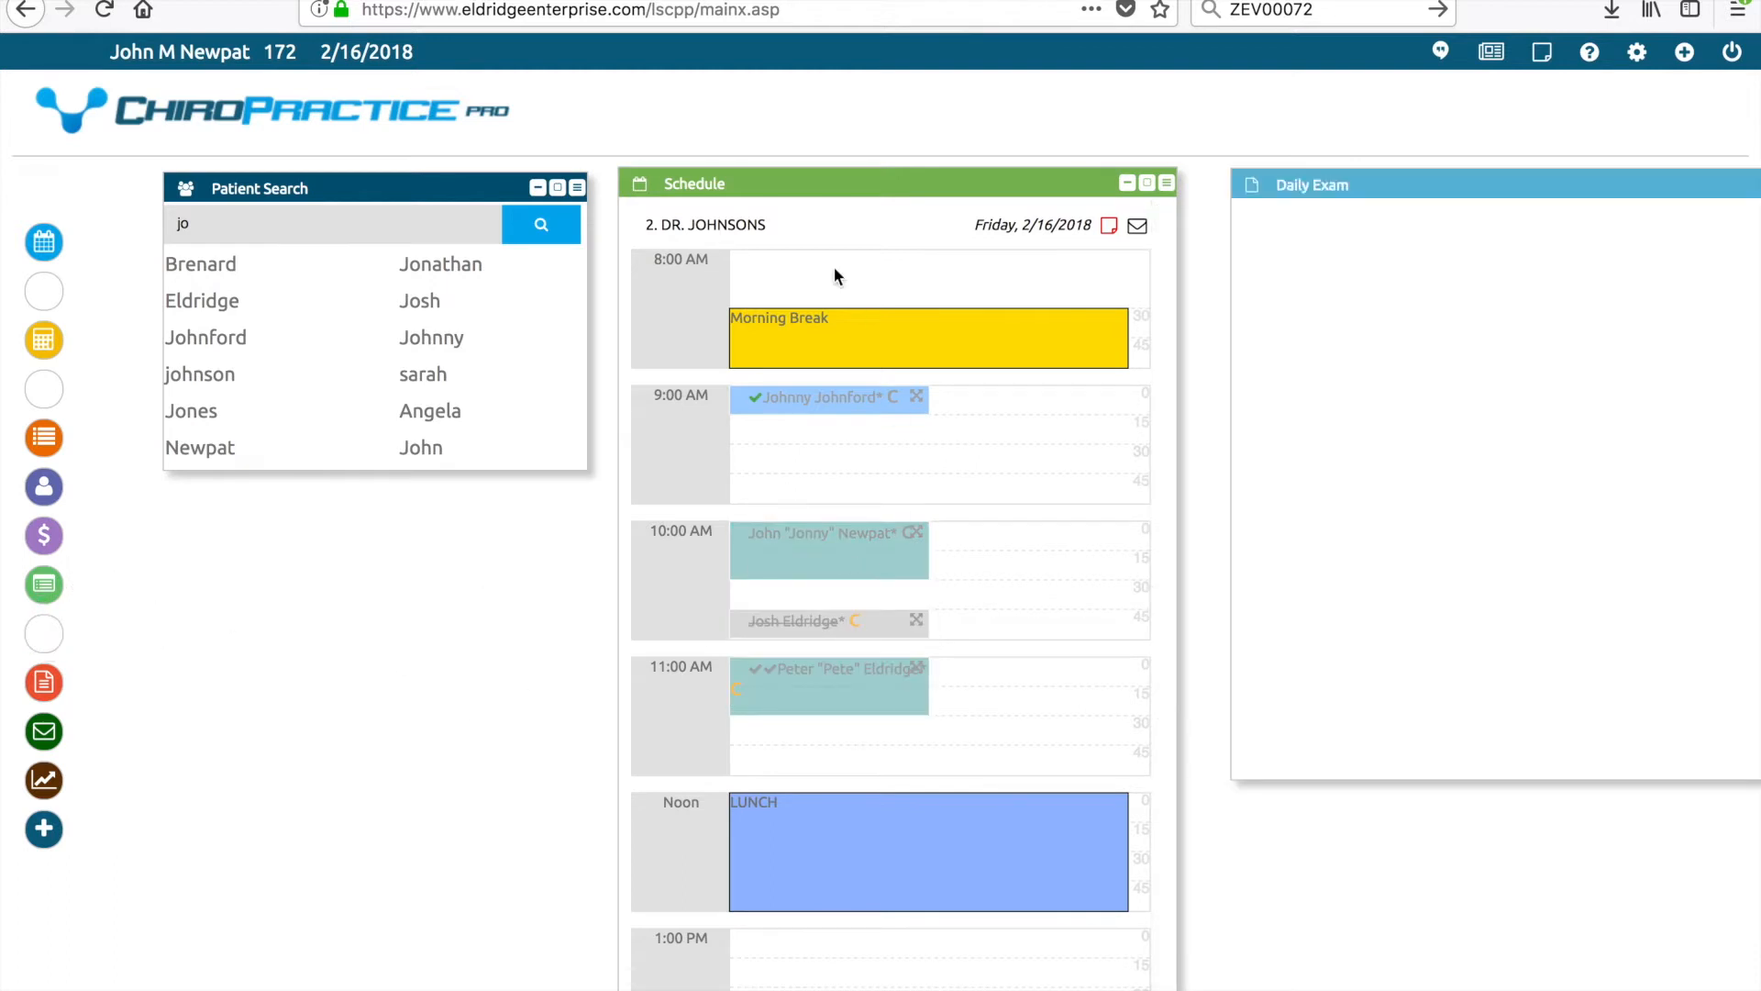
pyautogui.click(820, 396)
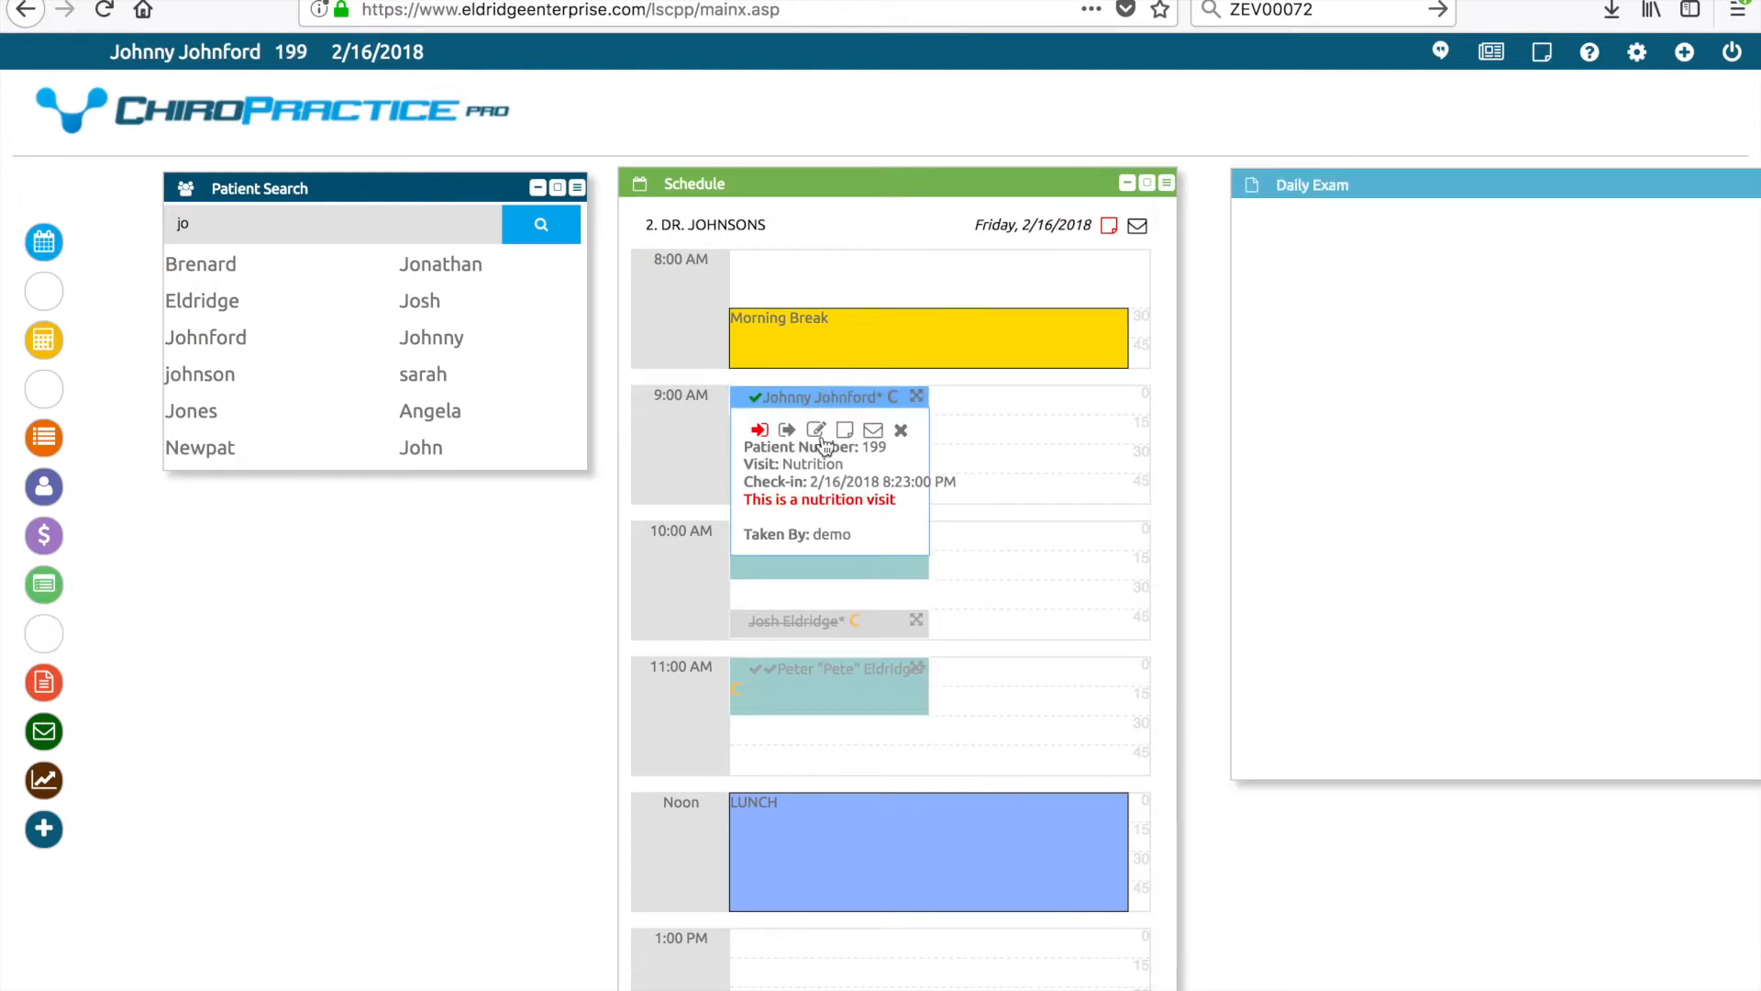
pyautogui.click(818, 433)
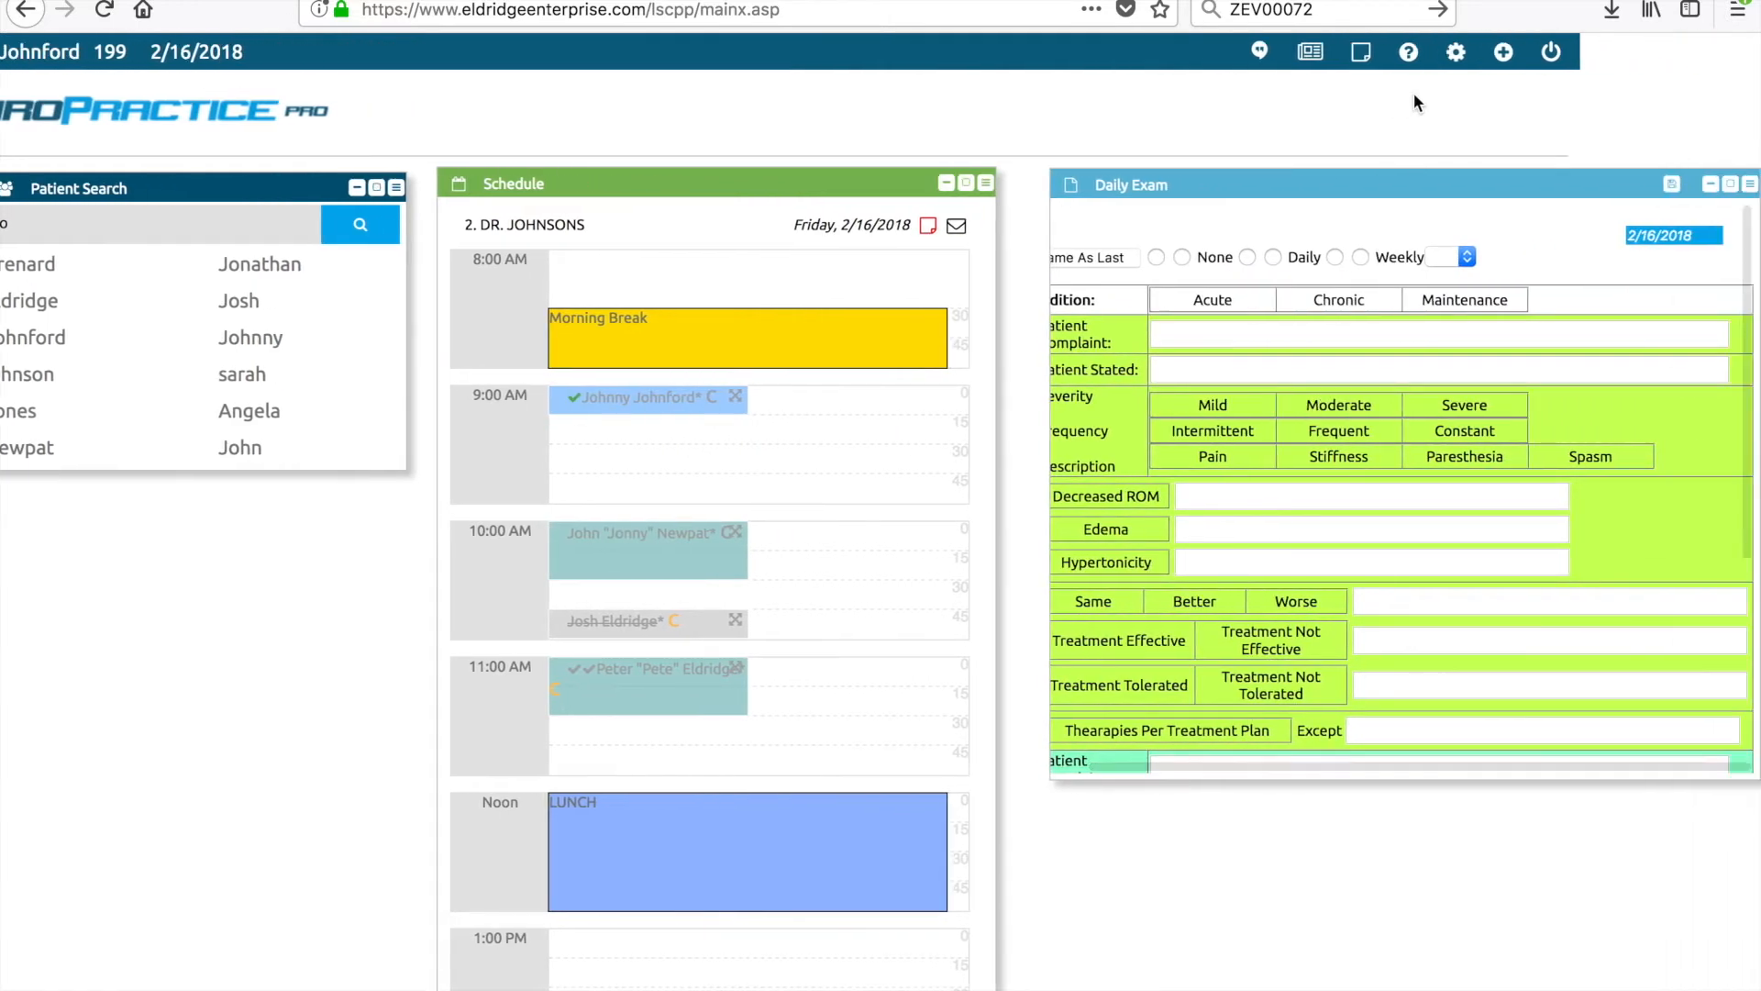
pyautogui.click(1710, 187)
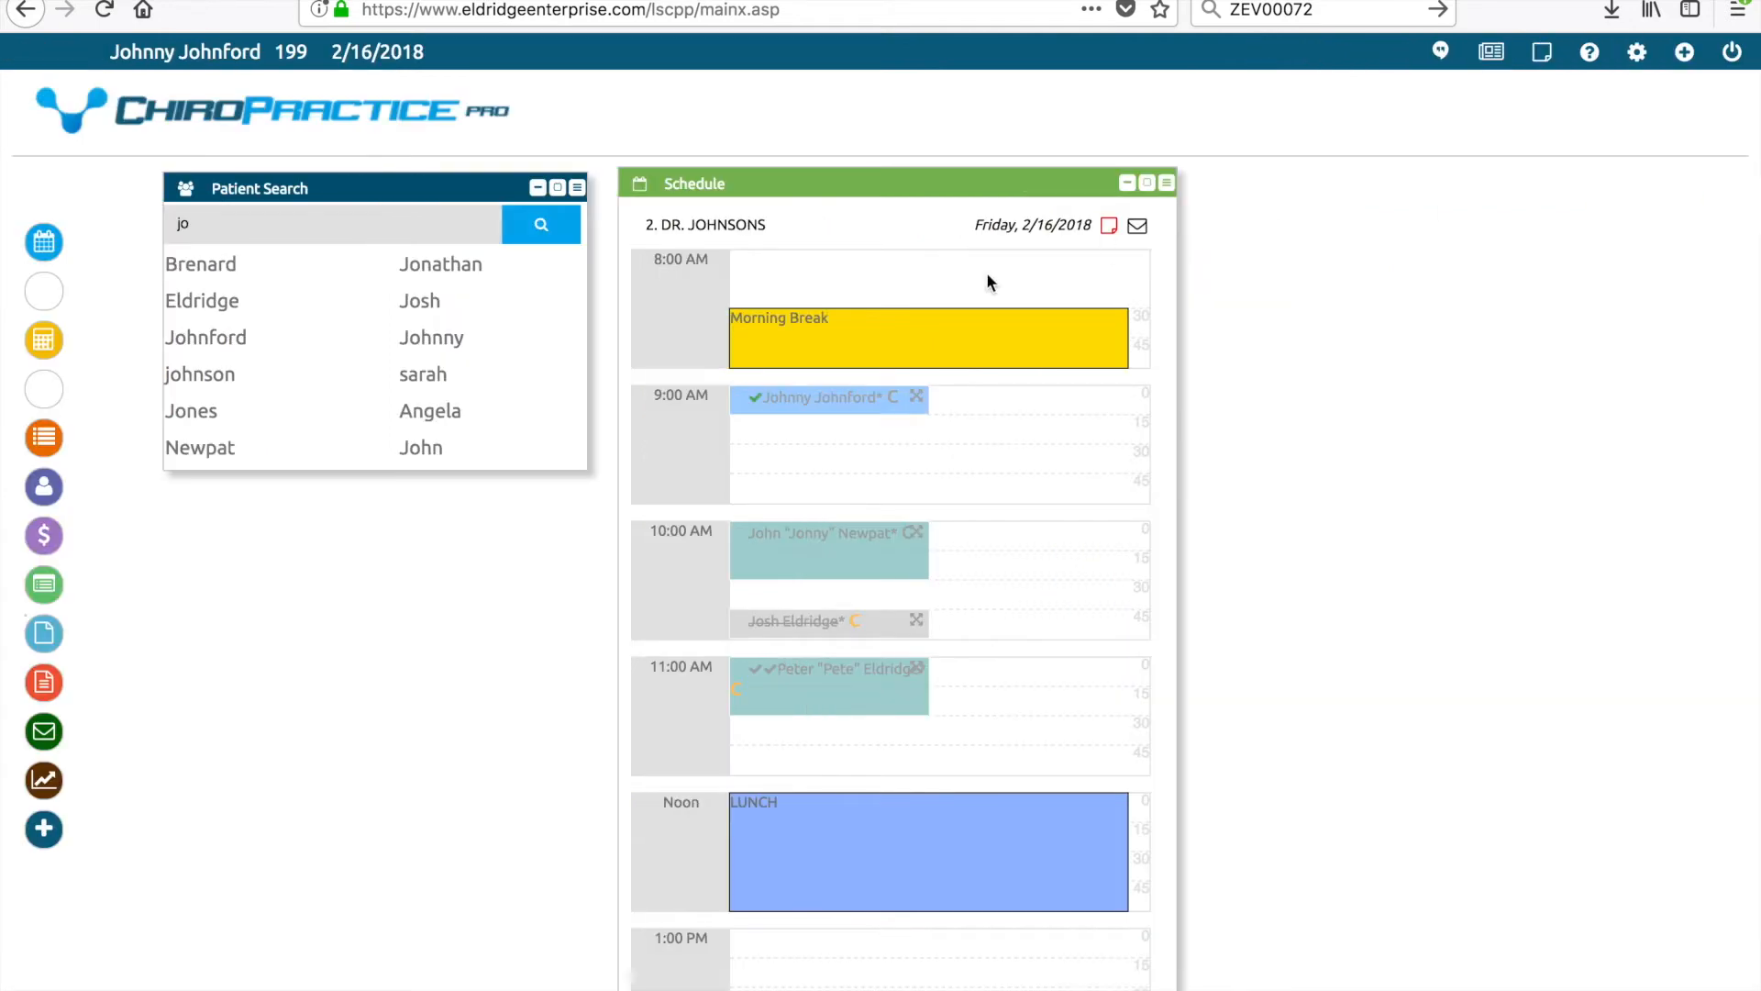
# Open the note of the 9:00 AM nutrition appointment for editing and leave it without changes.
pyautogui.click(810, 404)
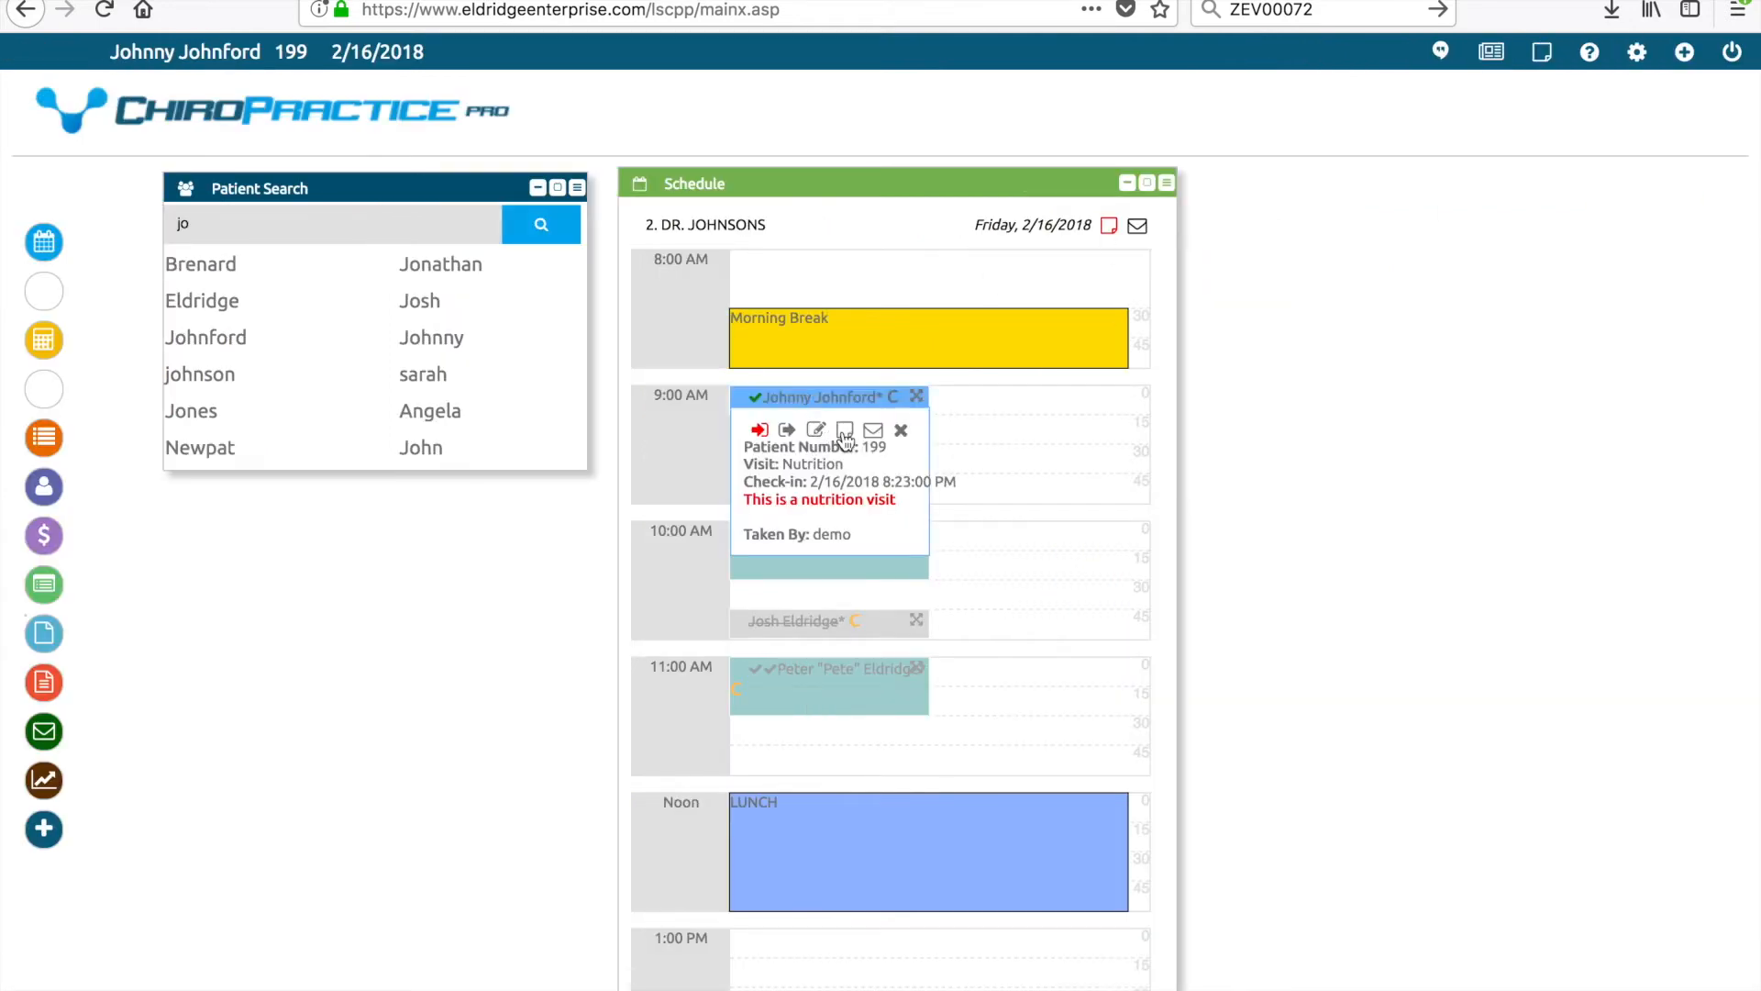
pyautogui.click(846, 433)
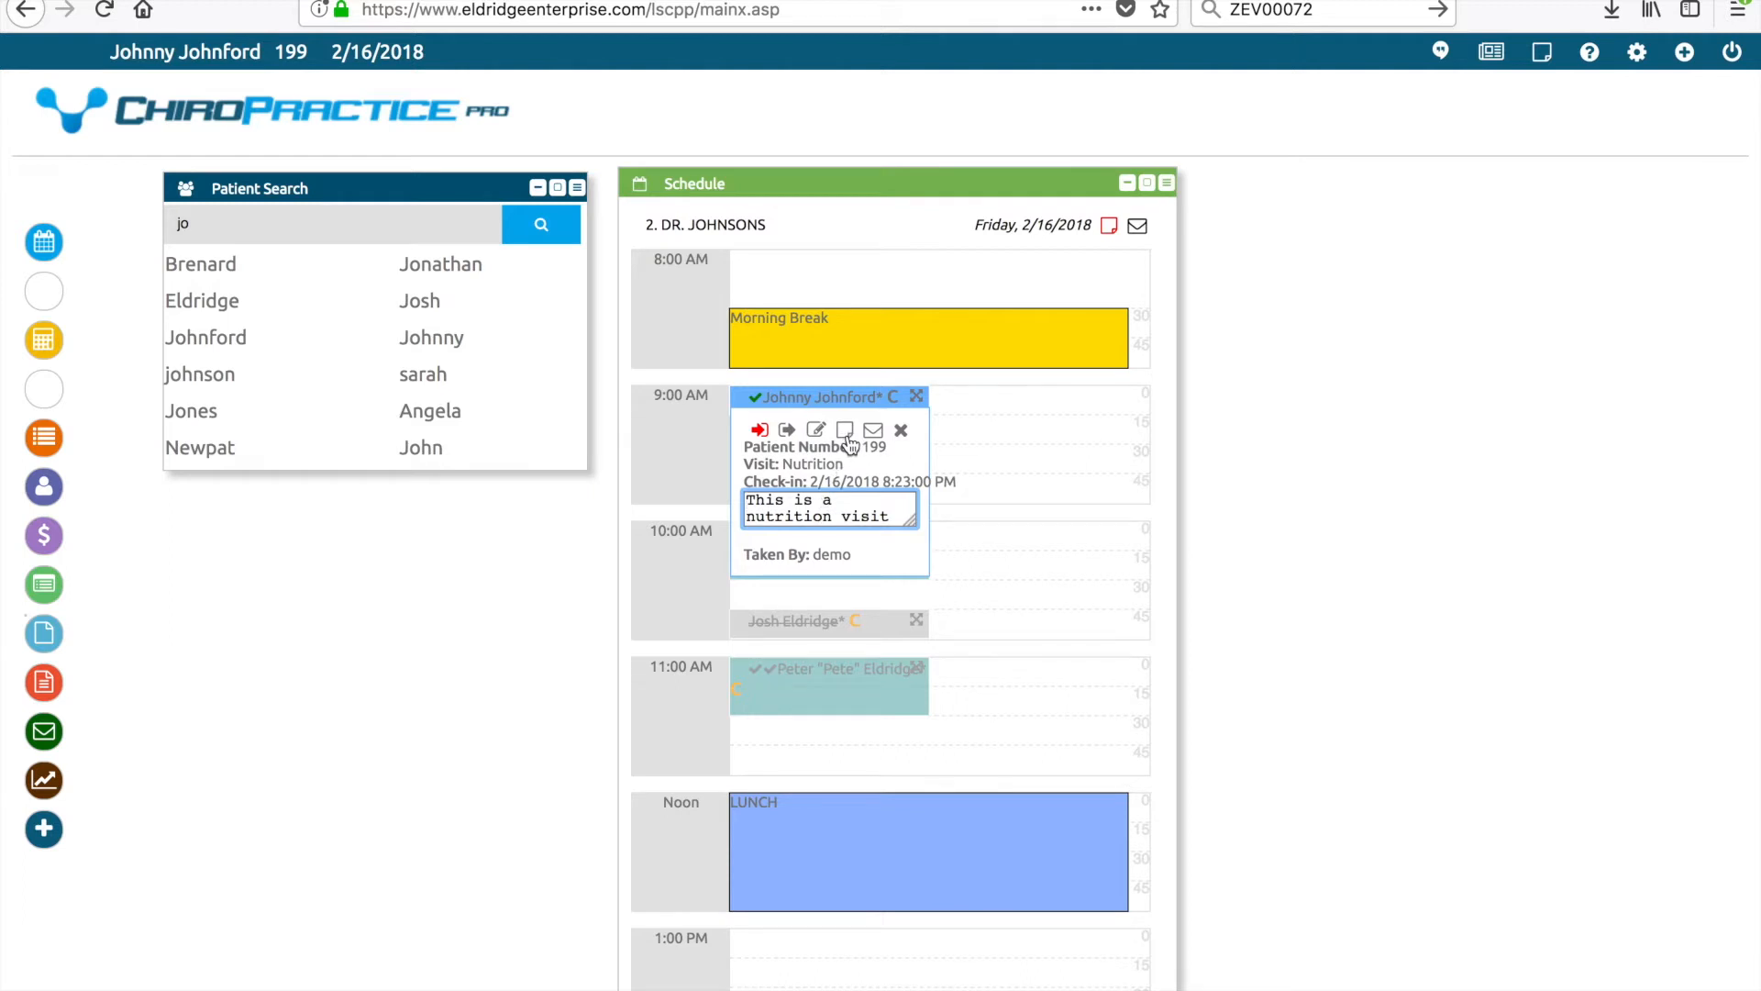
pyautogui.click(903, 460)
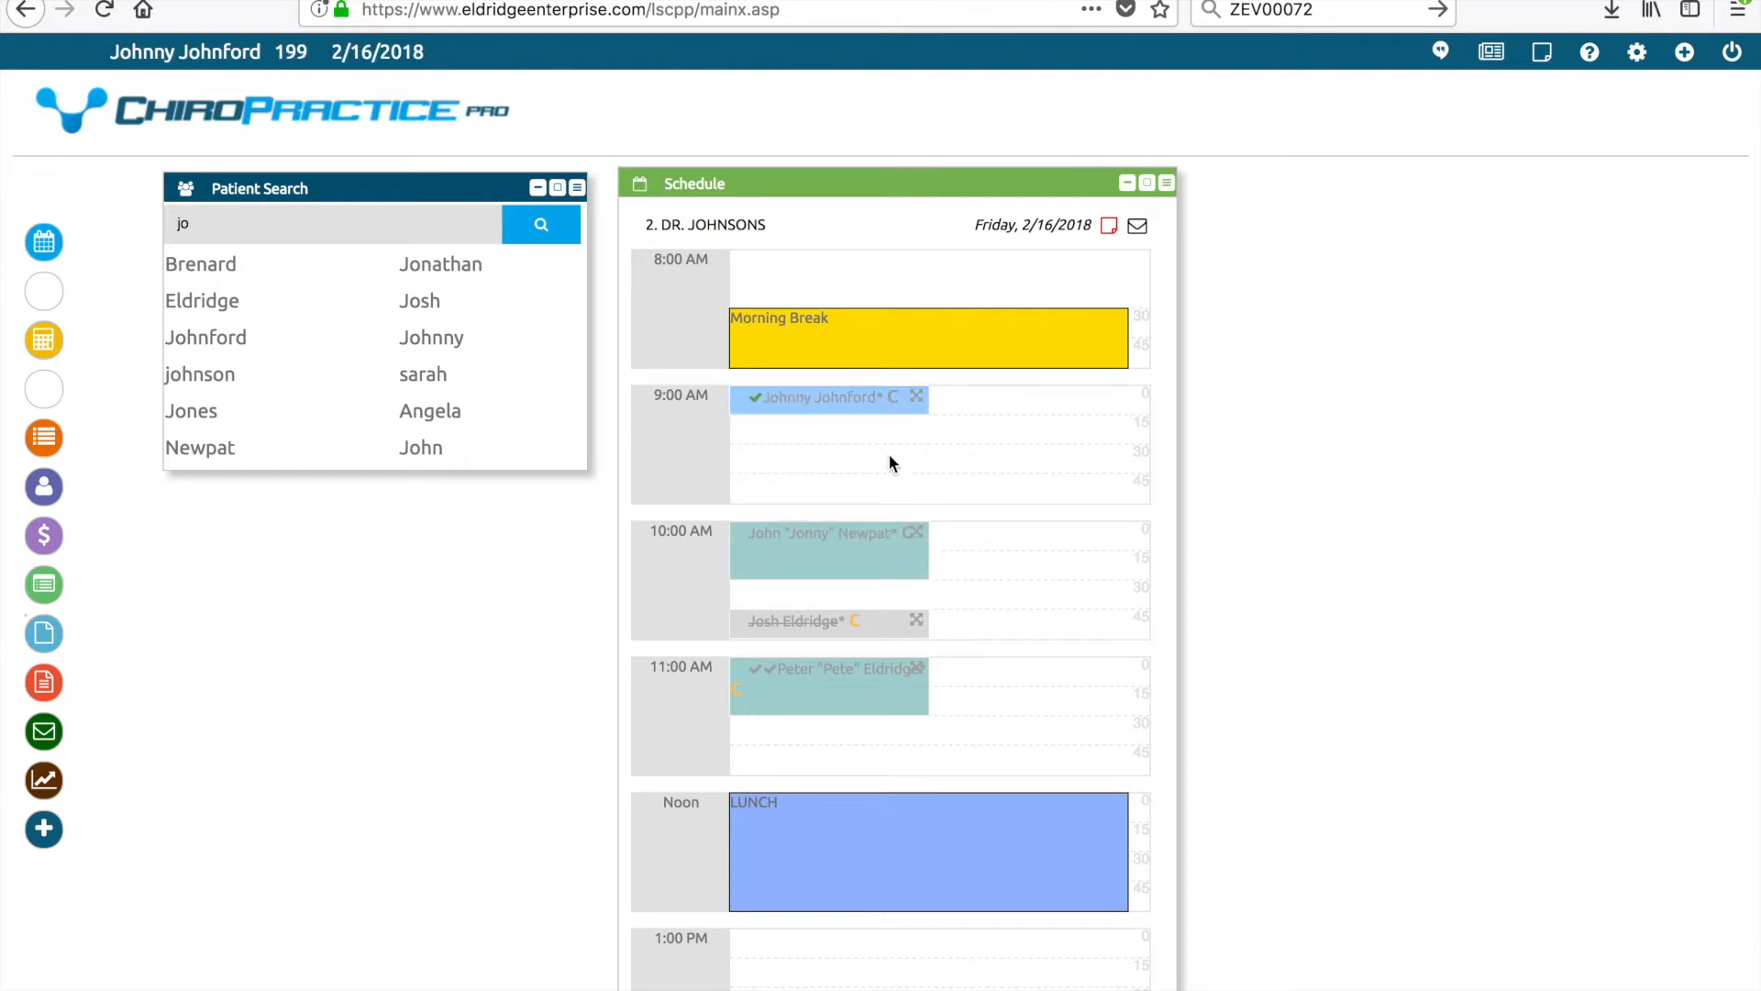
# View the e-mail and text reminder status list for 2/16/2018 from the 9:00 AM nutrition appointment, and return to the schedule.
pyautogui.click(862, 404)
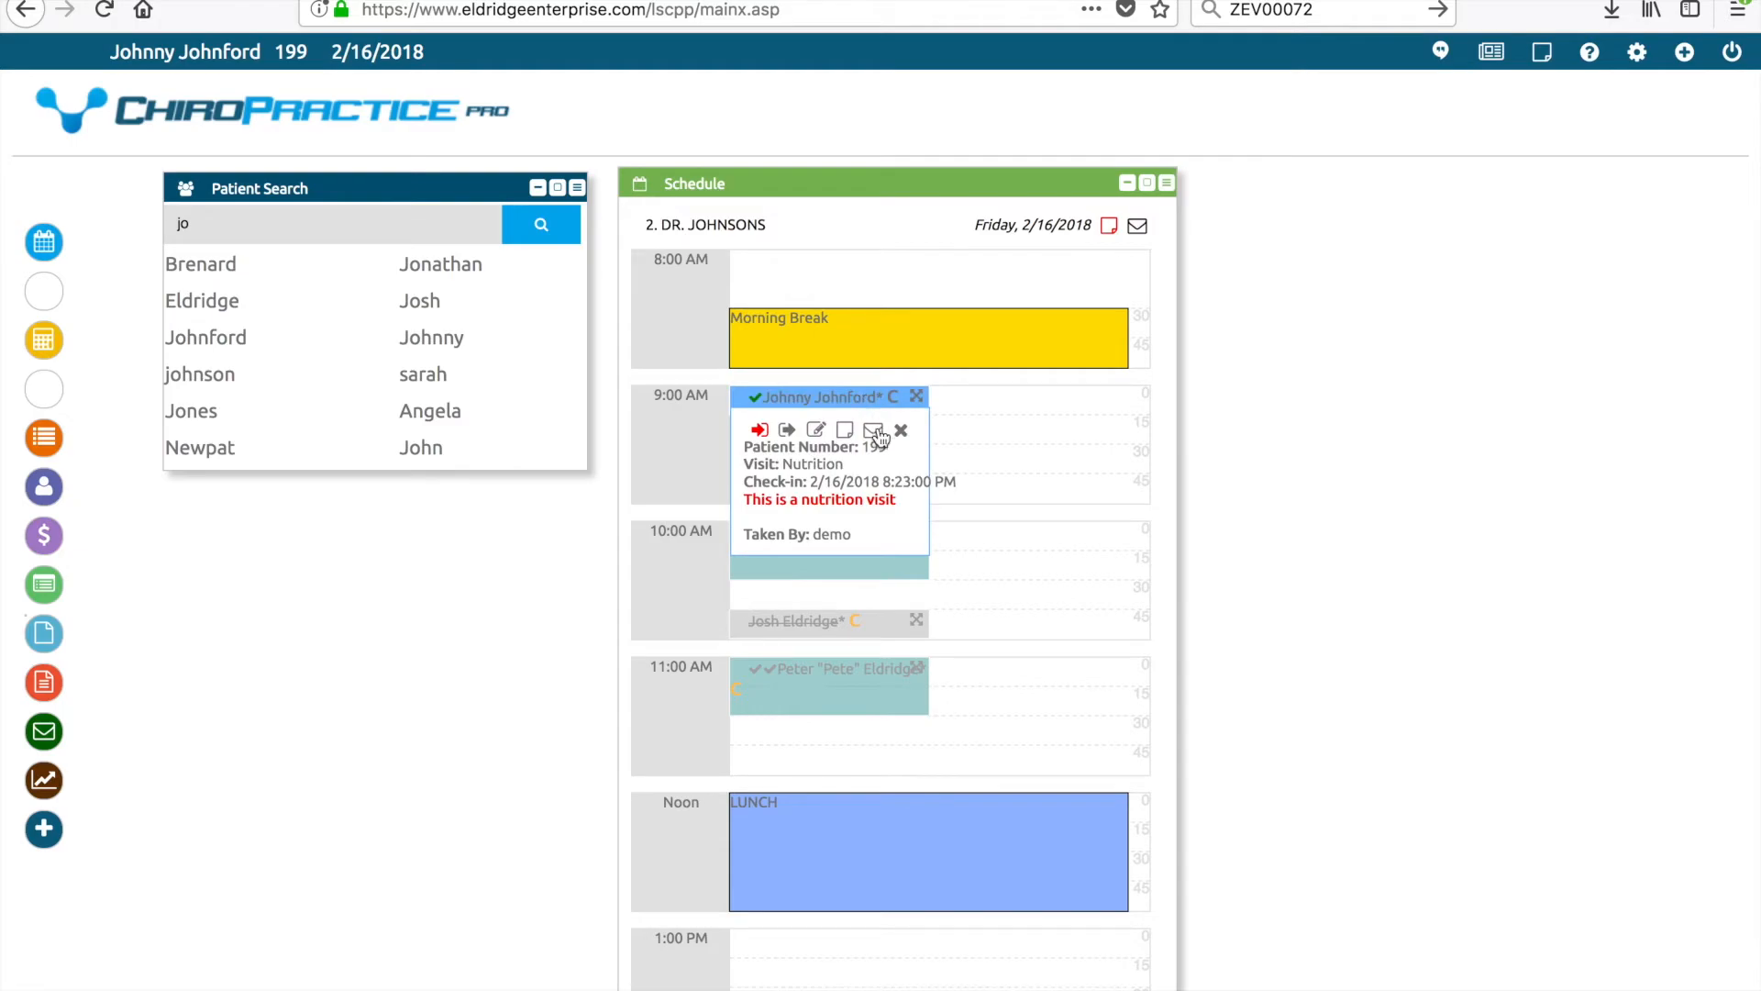
pyautogui.click(878, 433)
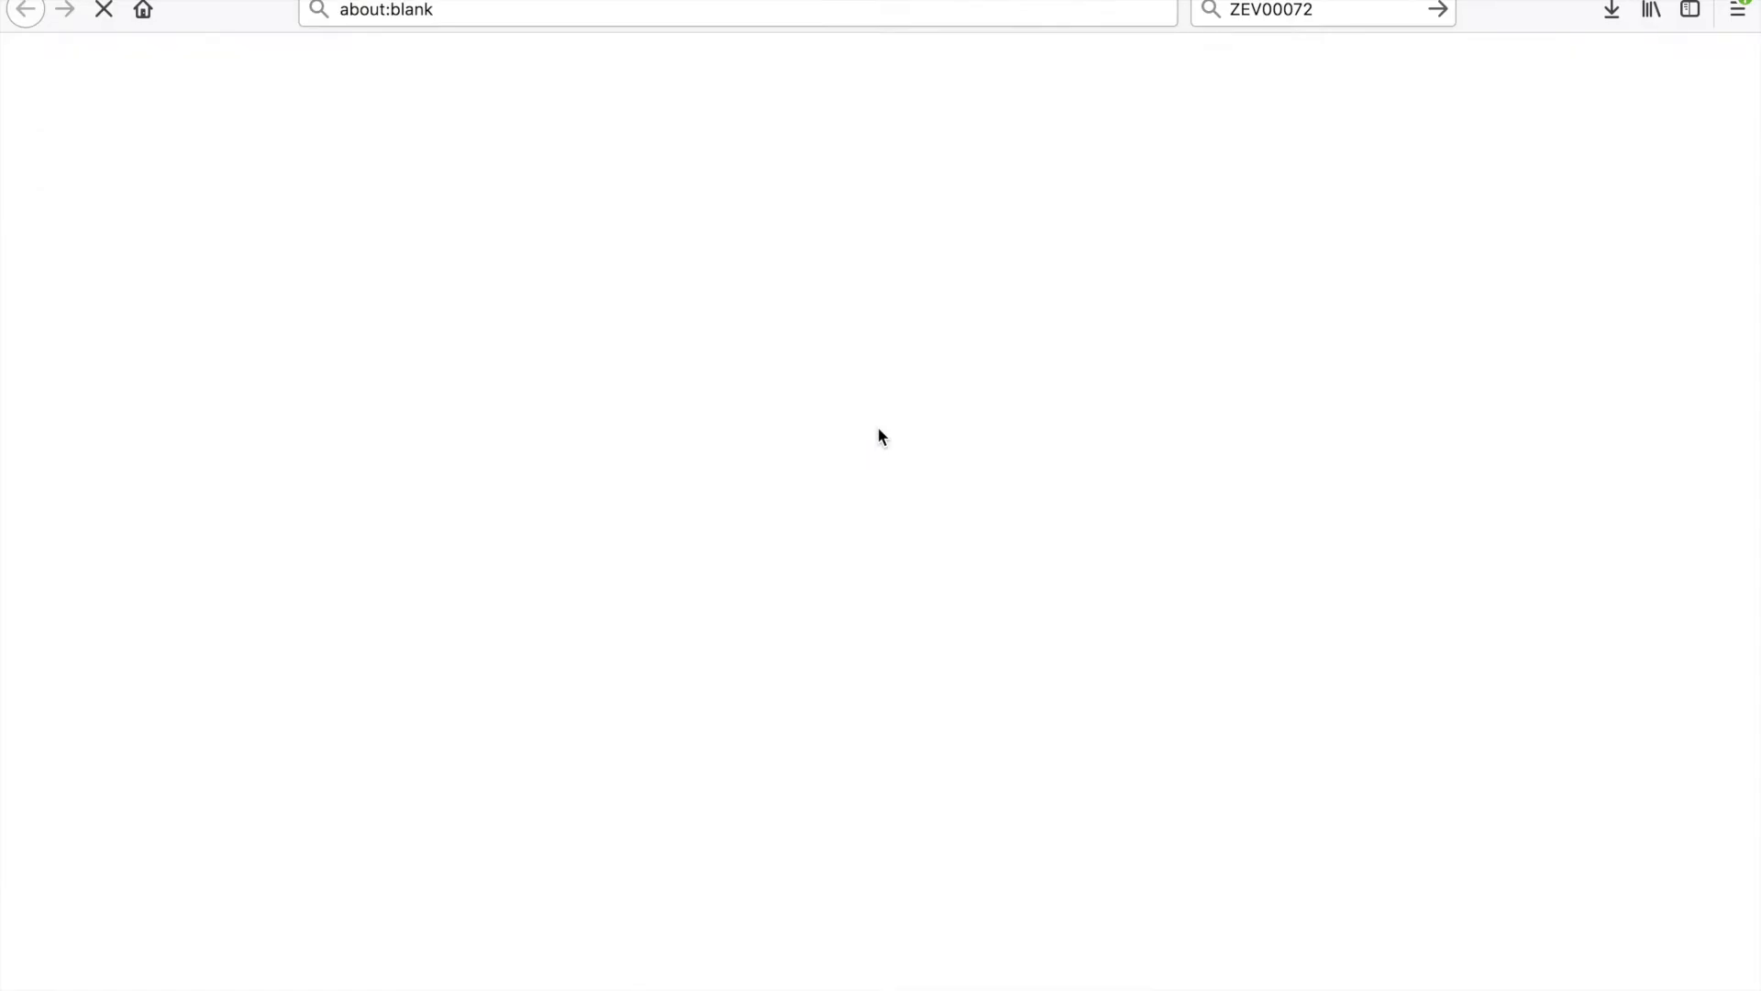
pyautogui.click(25, 12)
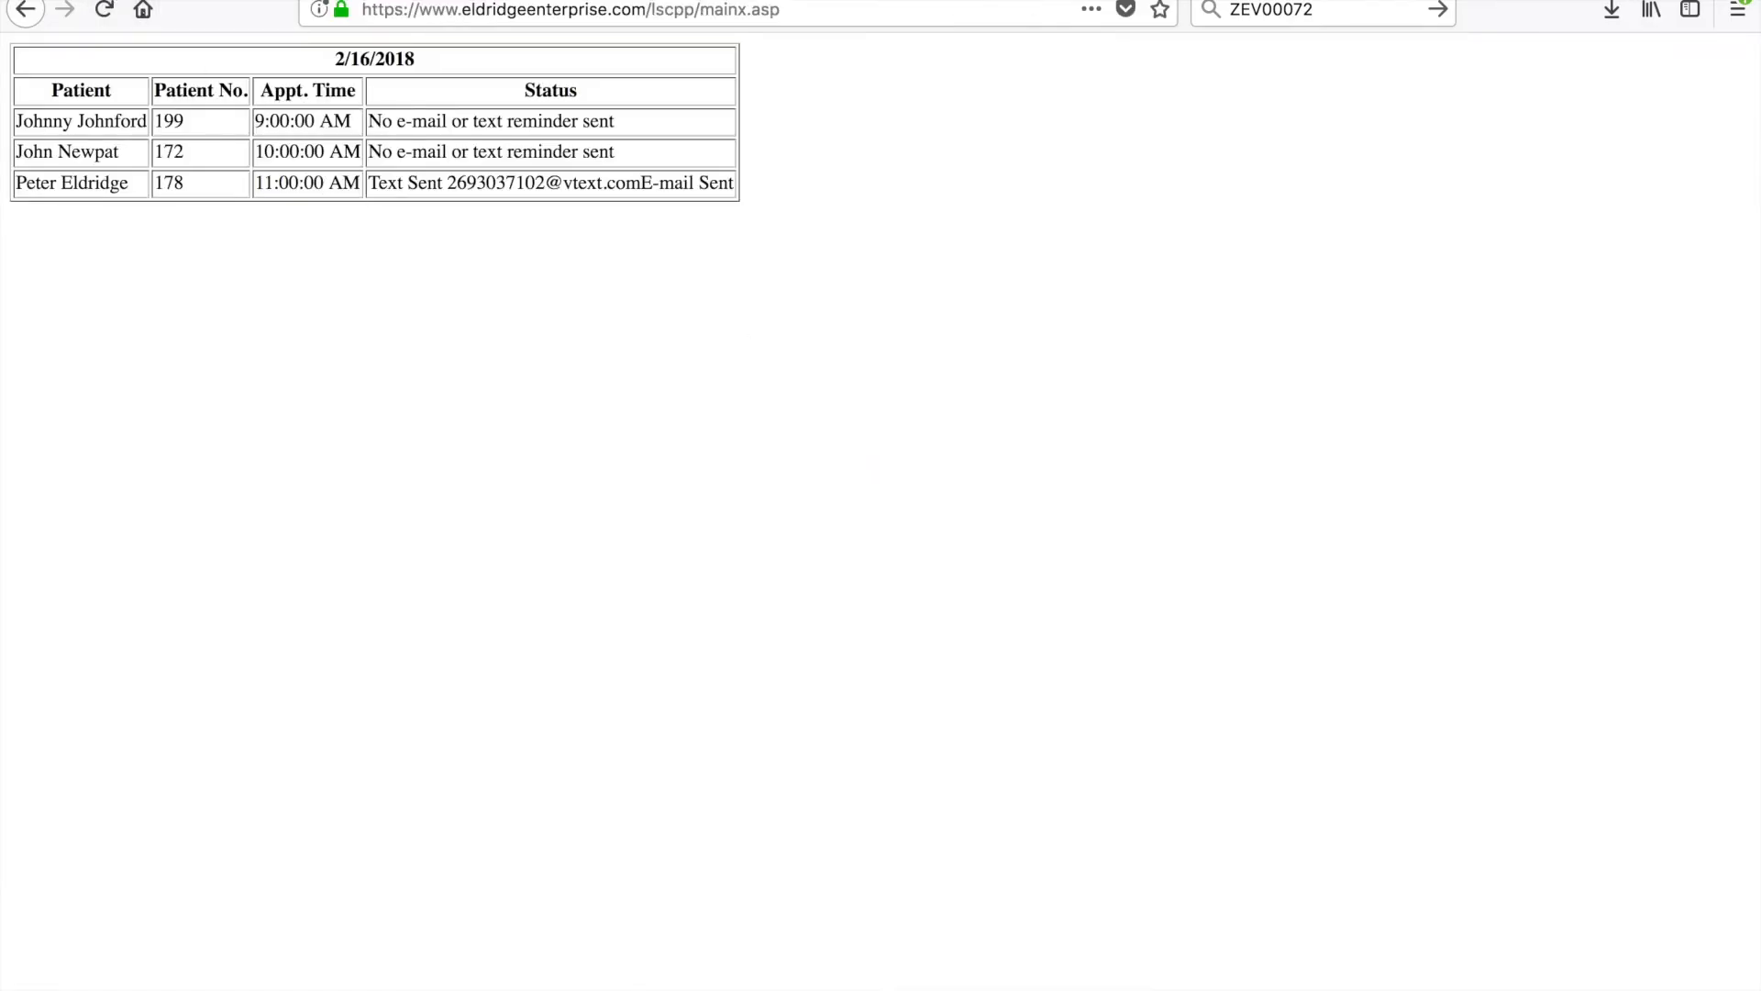
# Cancel the 9:00 AM nutrition appointment and confirm its deletion.
pyautogui.click(831, 409)
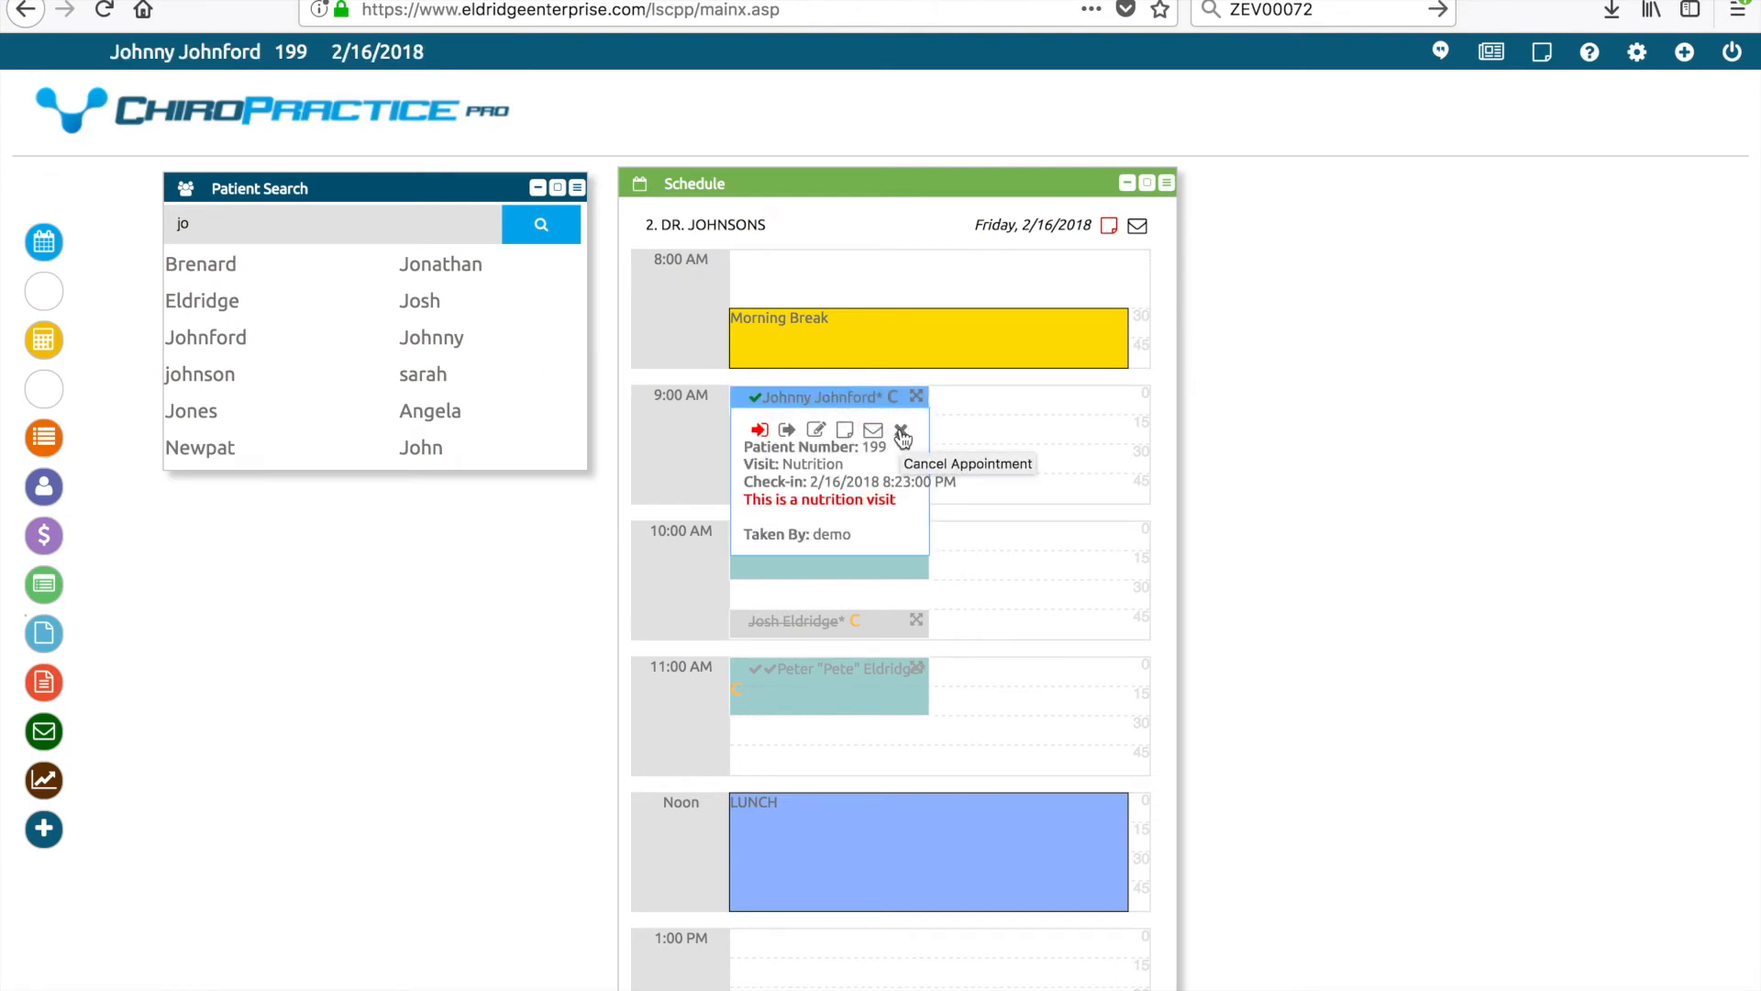
pyautogui.click(901, 431)
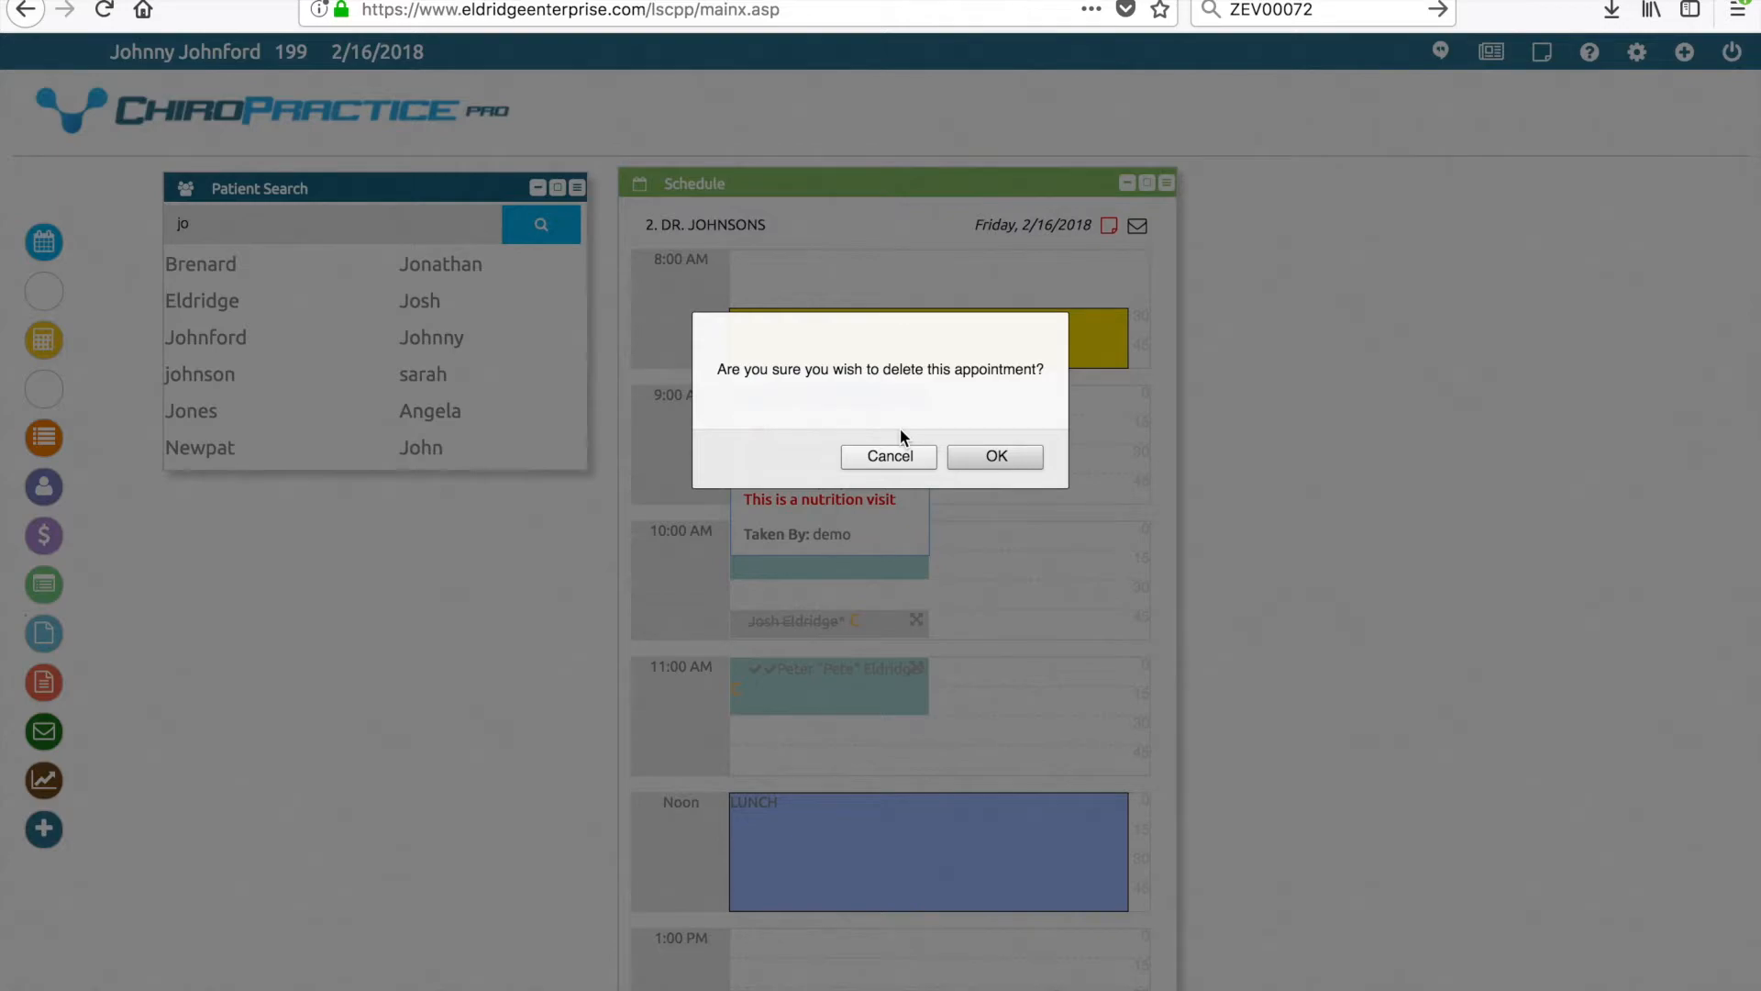
pyautogui.click(993, 457)
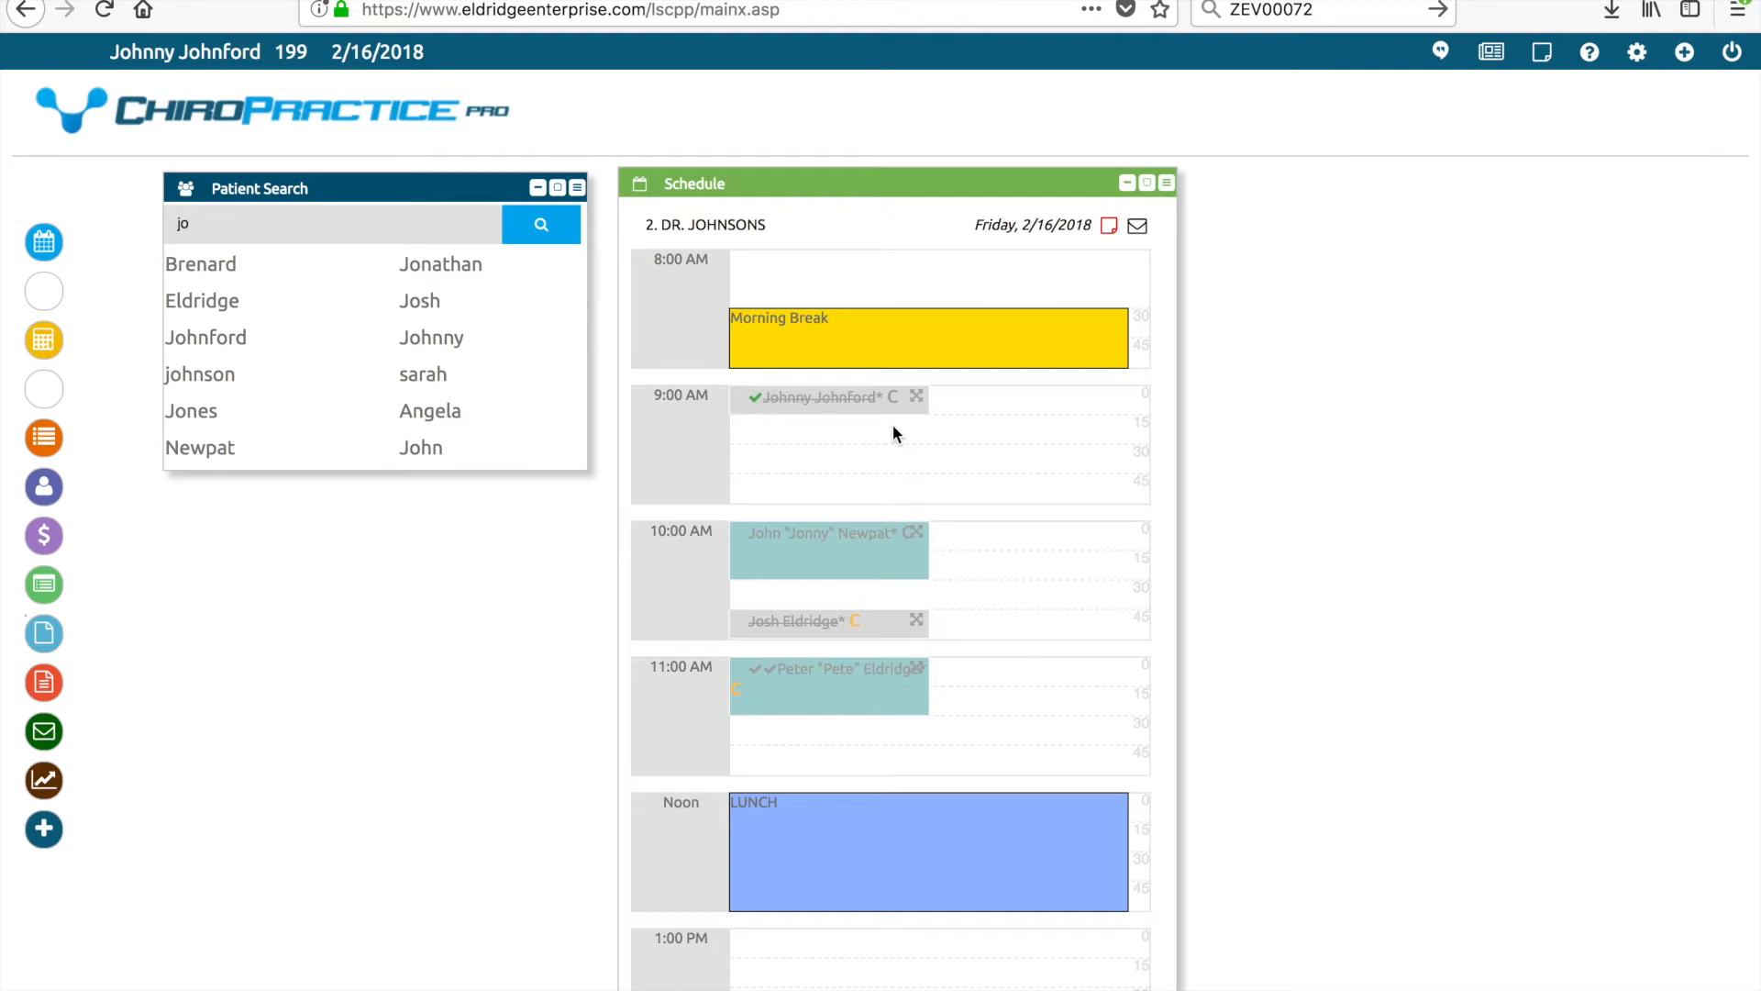
# Move the 11:00 AM New Patient appointment to 11:30 AM on the same day and view its rescheduling history and co-pay details.
pyautogui.scroll(-3, 895, 429)
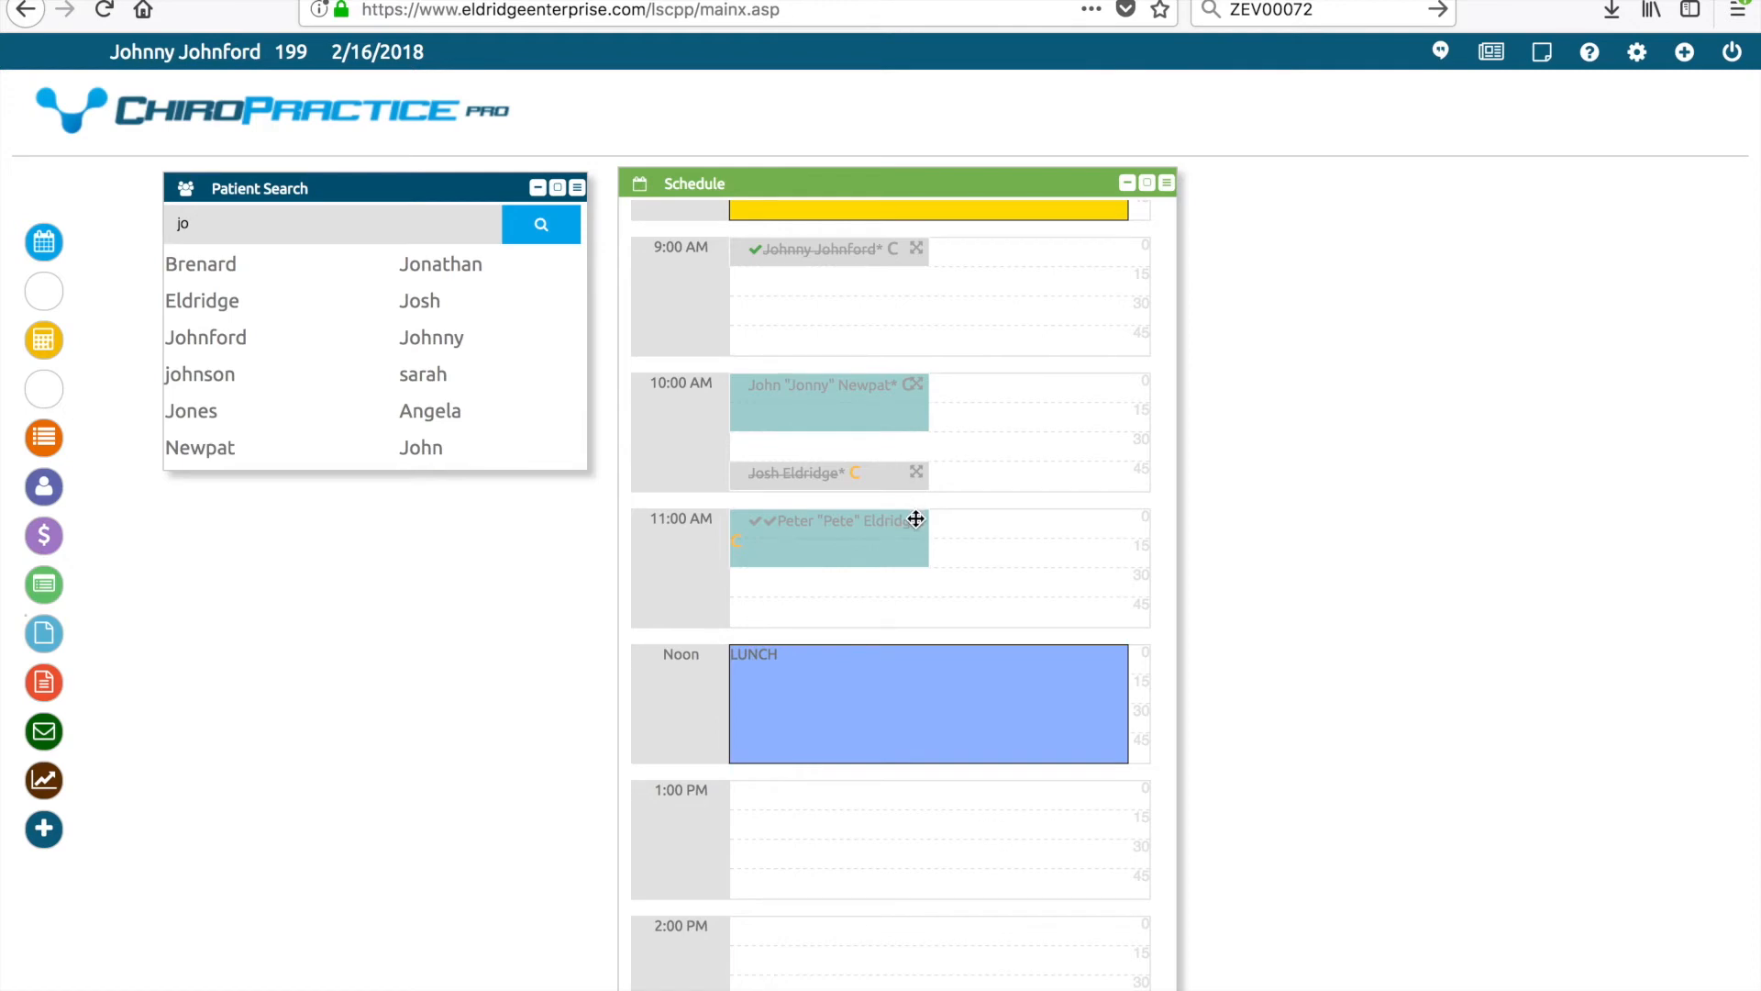
pyautogui.moveTo(916, 519); pyautogui.dragTo(916, 576)
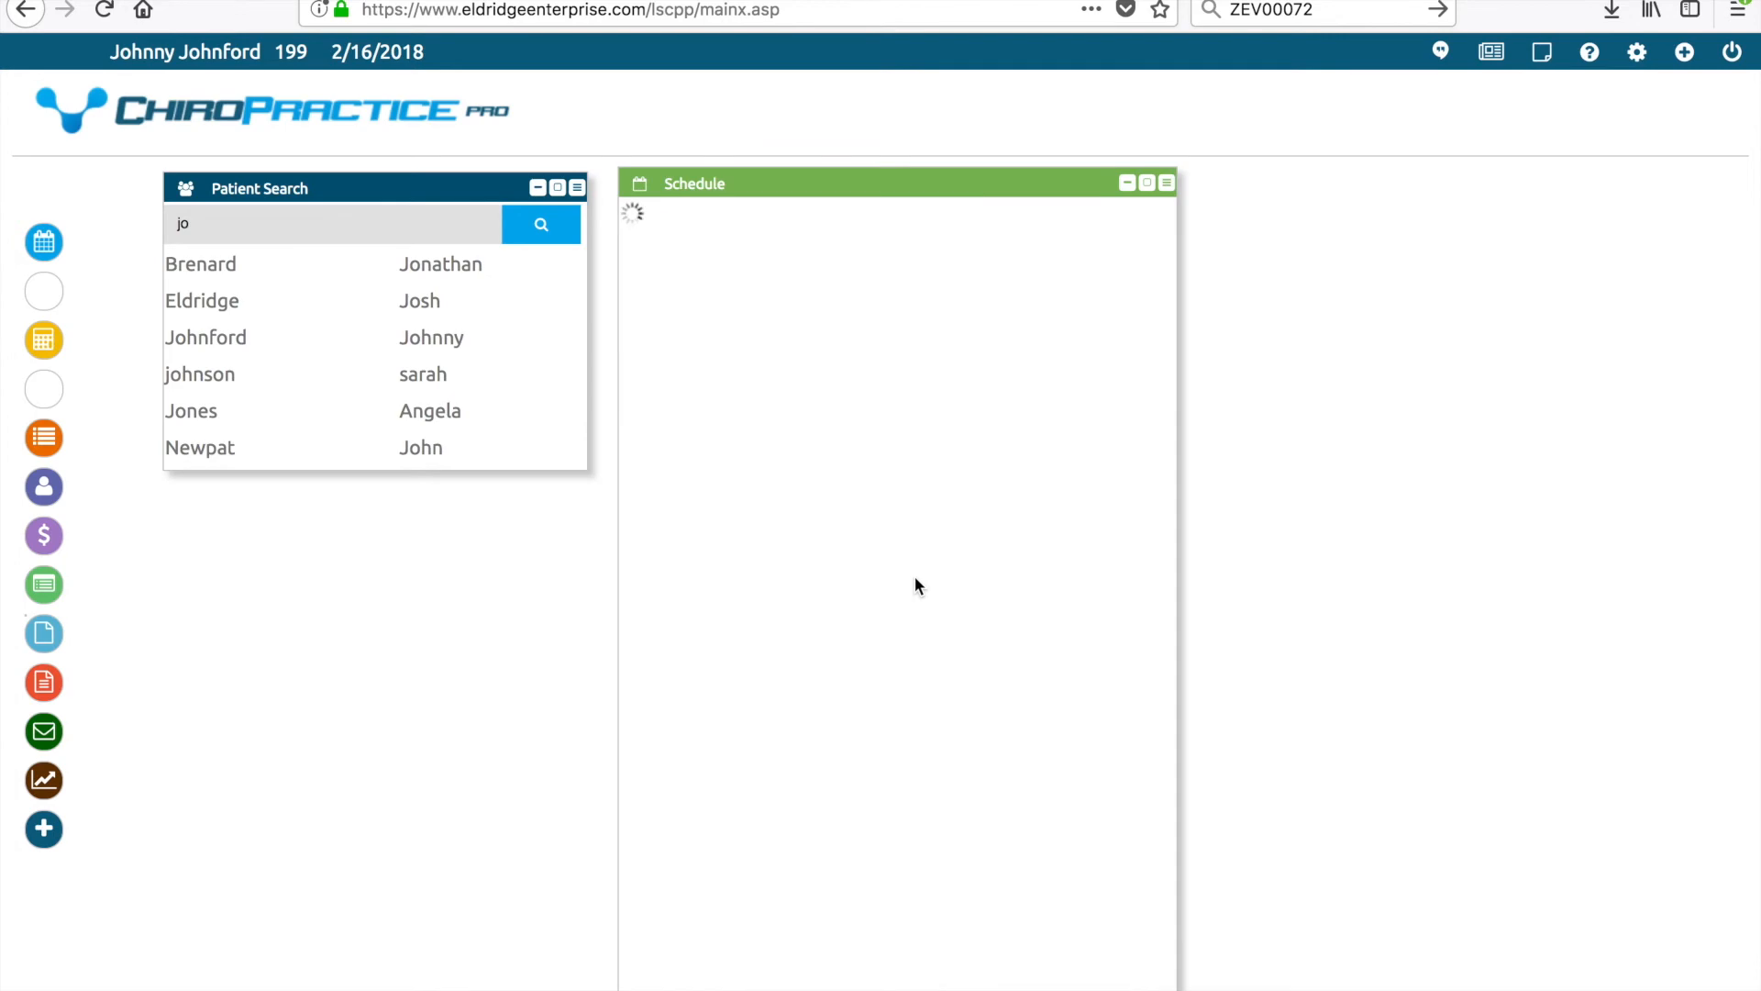
pyautogui.scroll(-2, 871, 703)
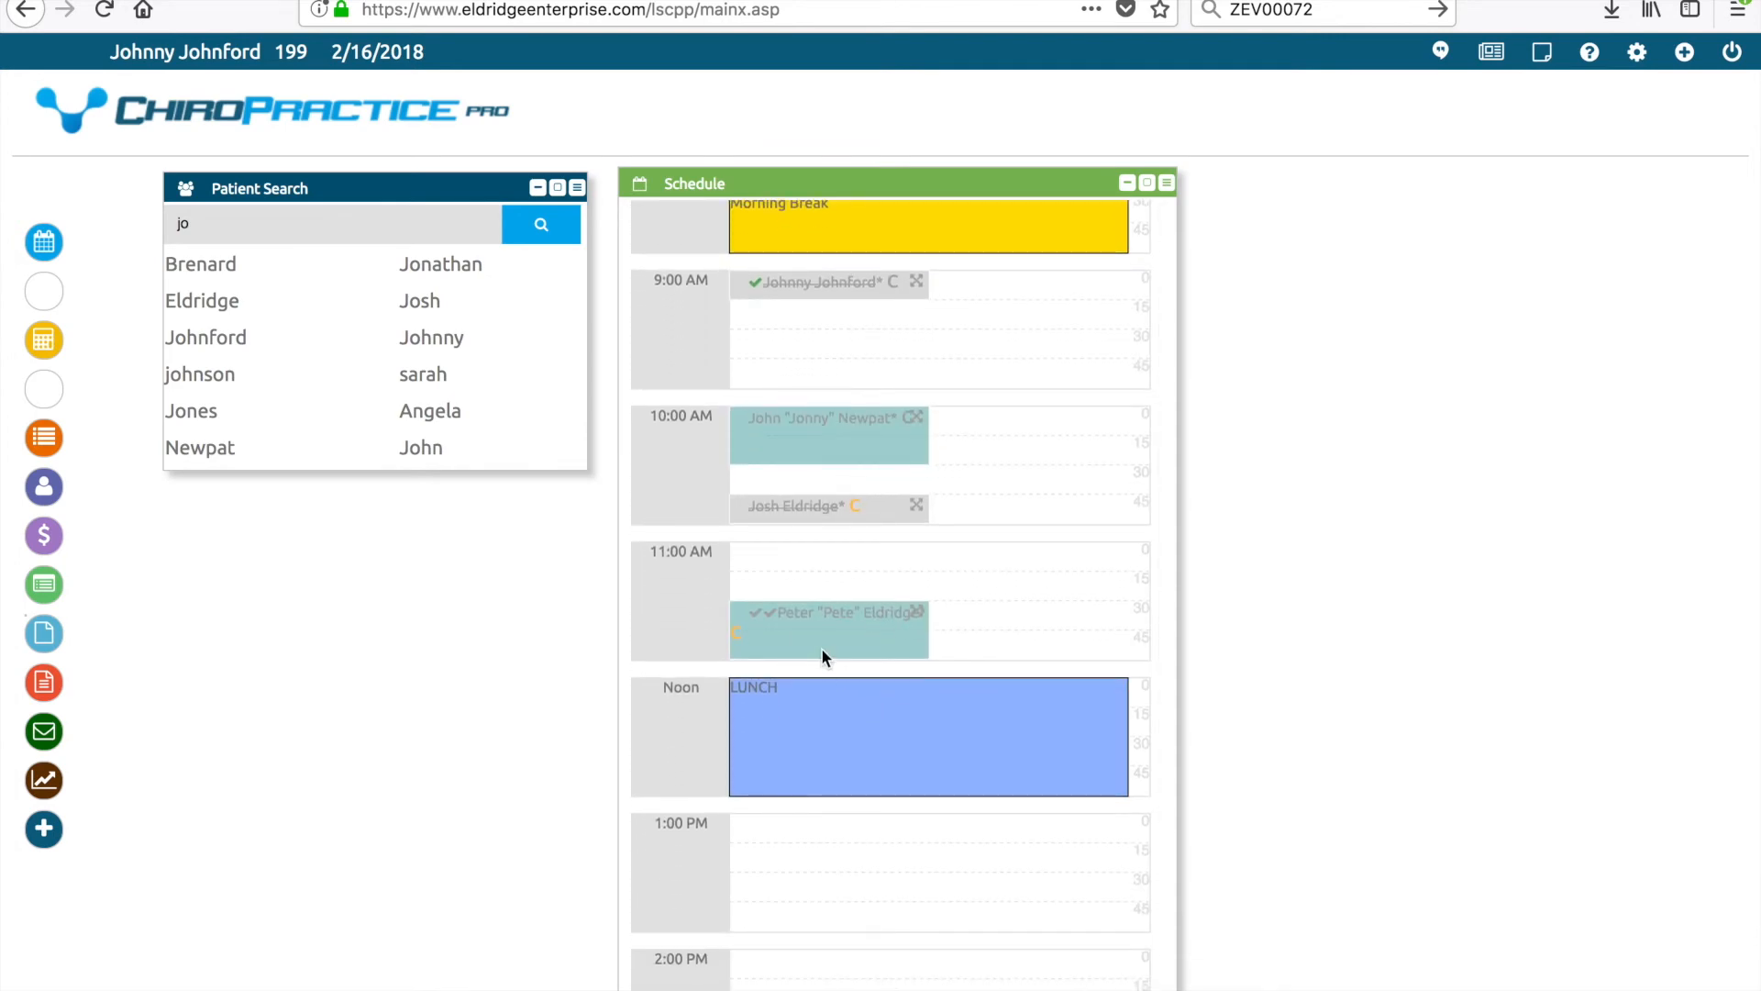
pyautogui.click(822, 649)
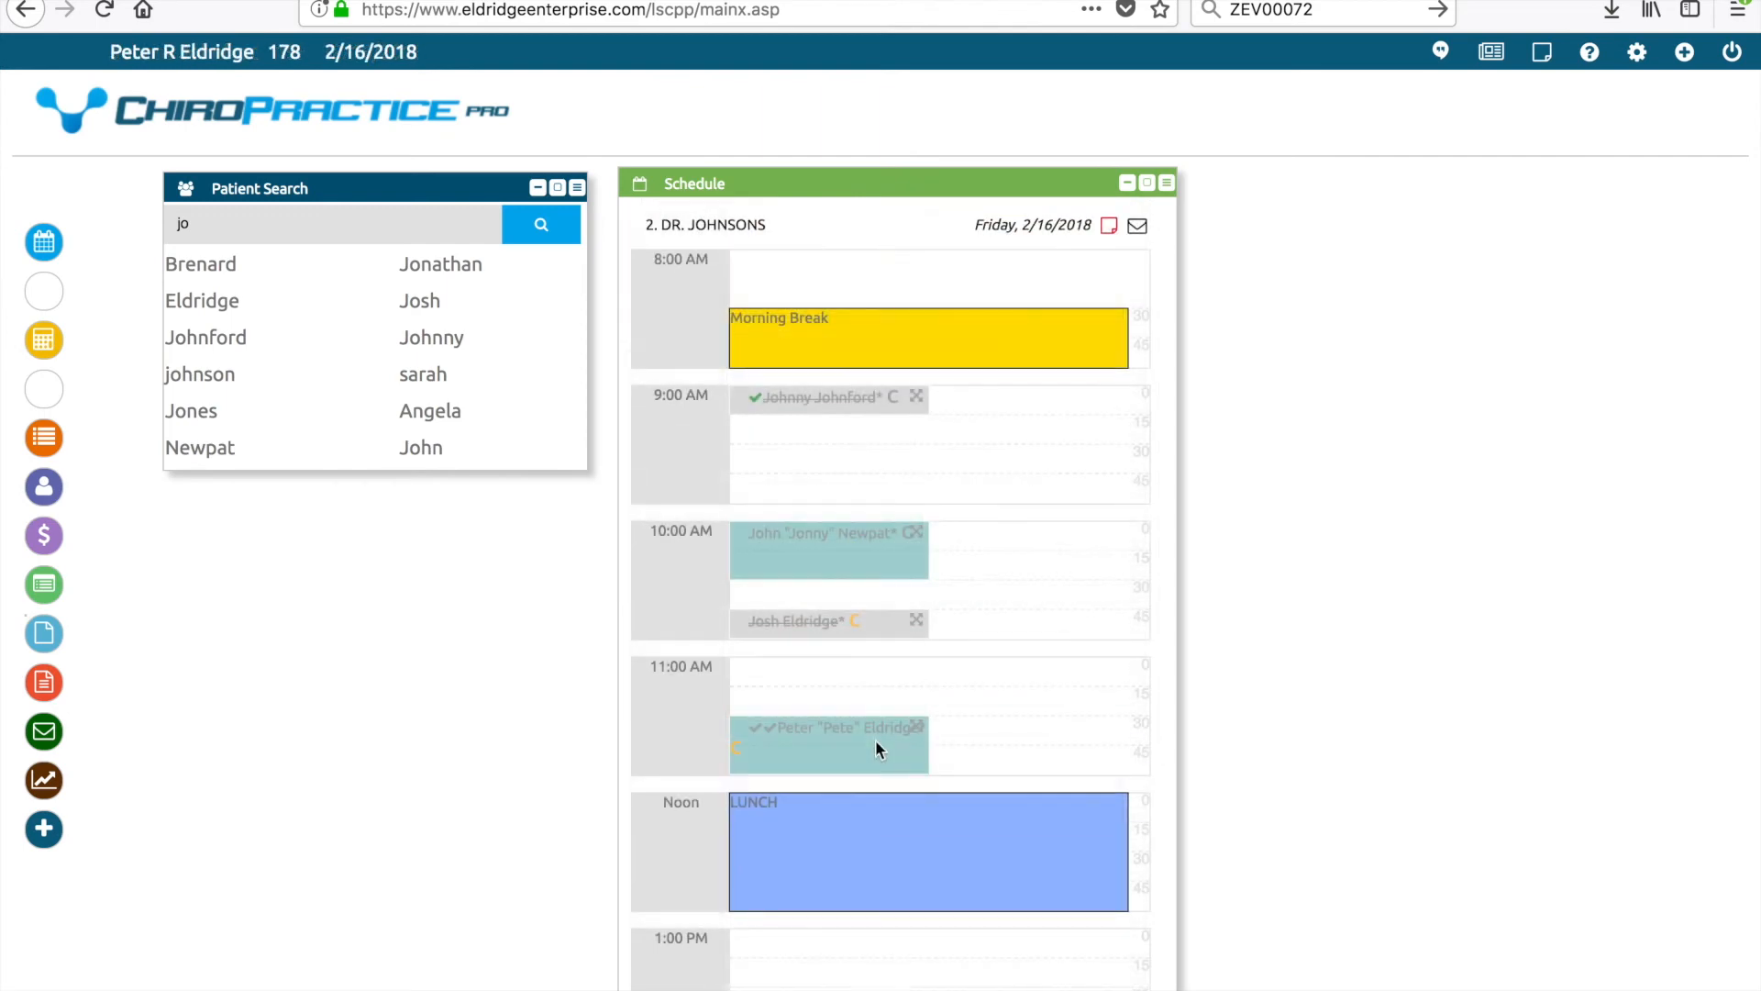
pyautogui.moveTo(875, 741)
pyautogui.scroll(-2, 875, 741)
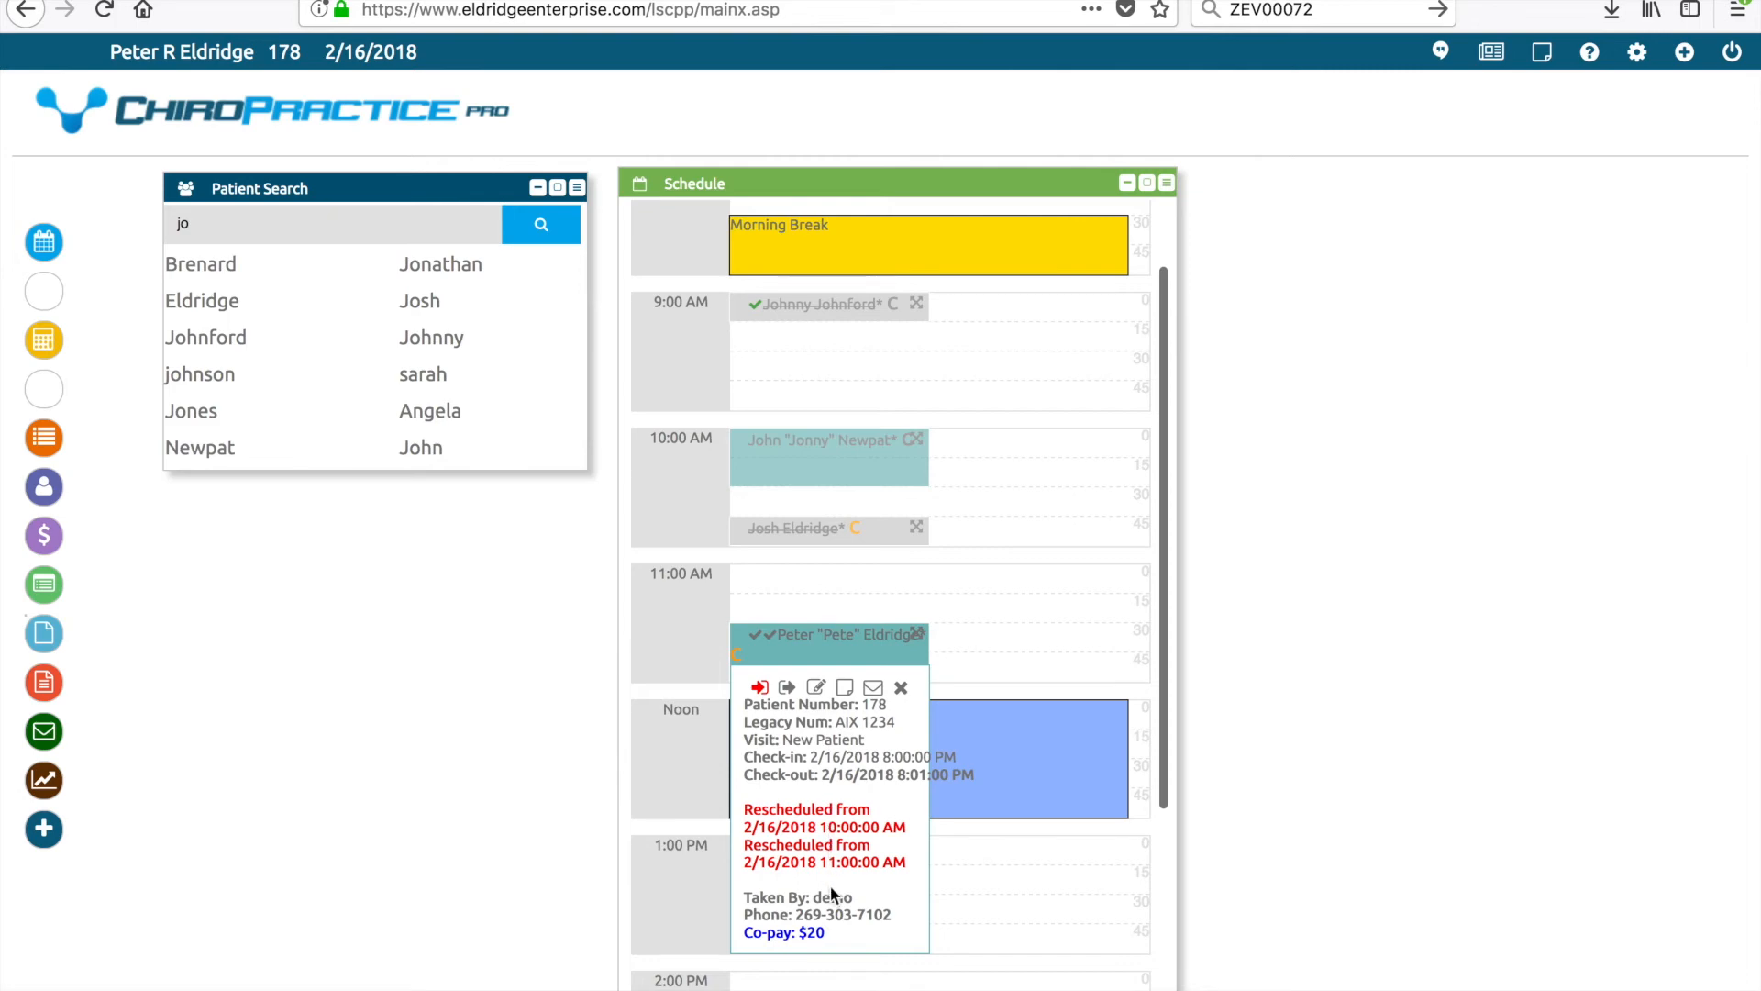
pyautogui.click(829, 932)
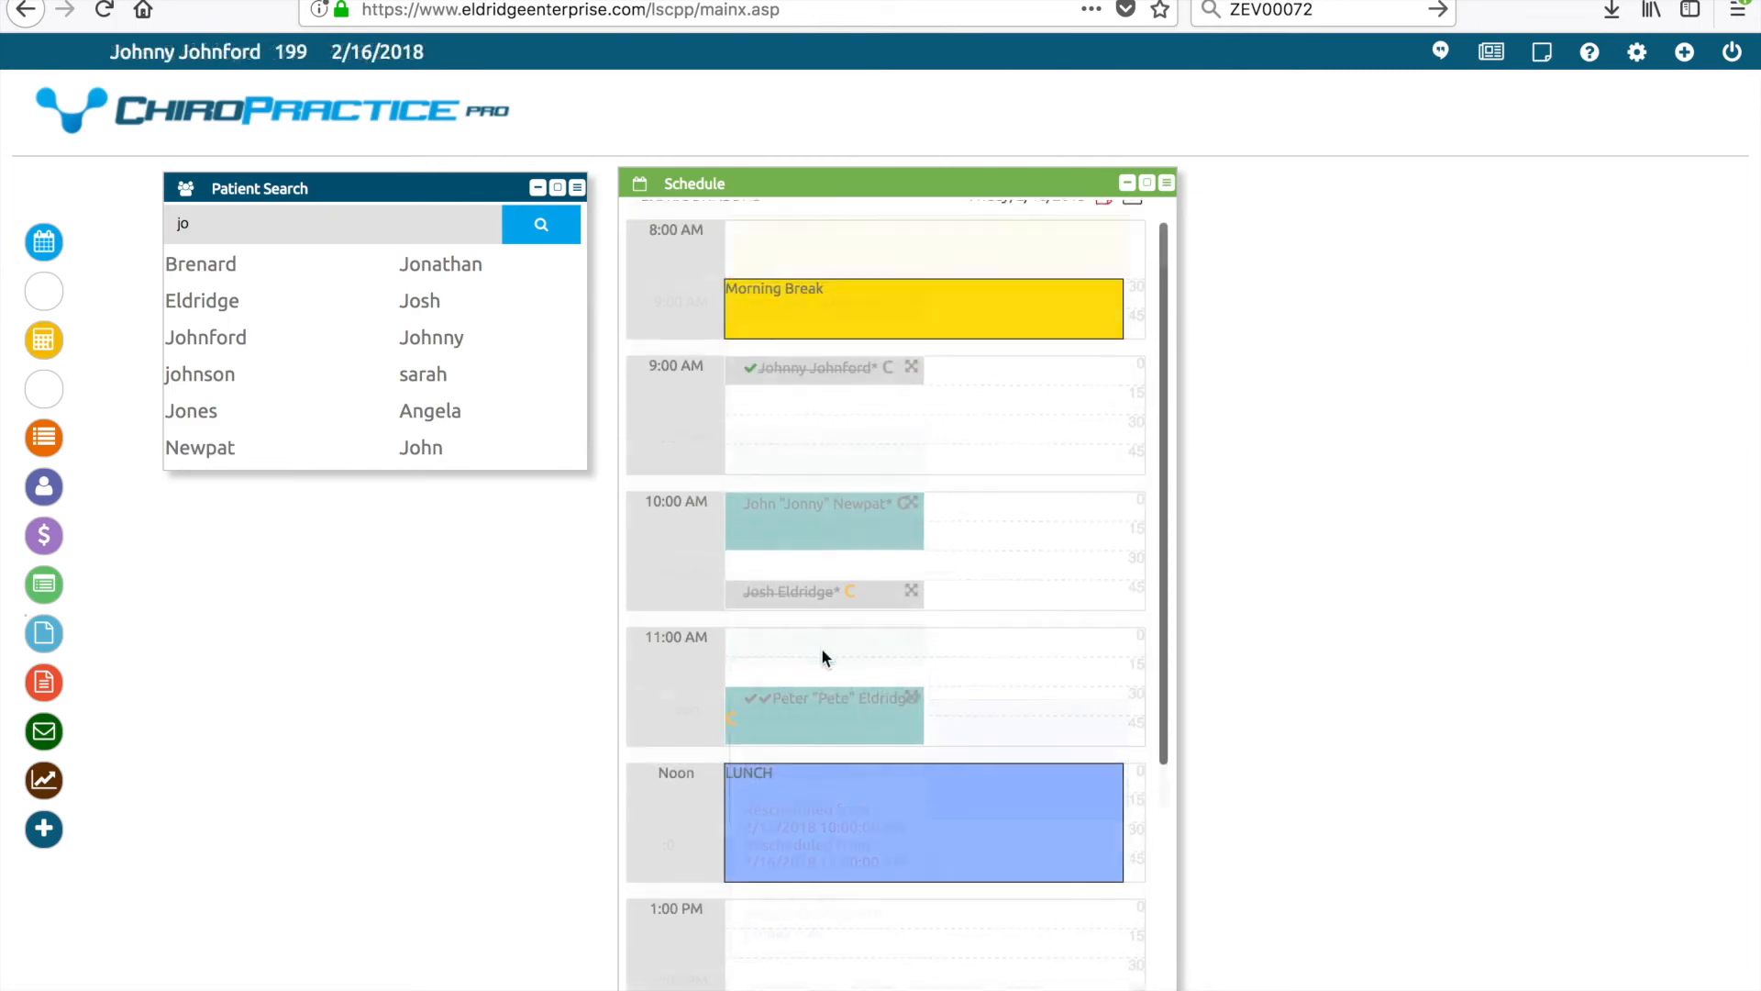